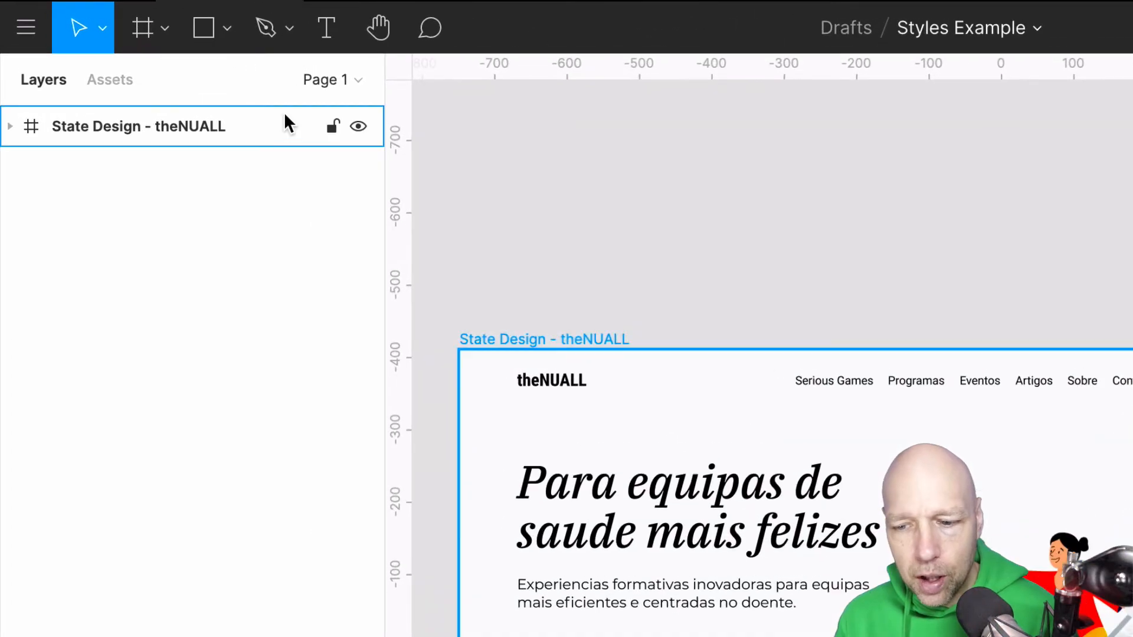
Step: Enable the NP Colors team library for the current file
left_click(118, 83)
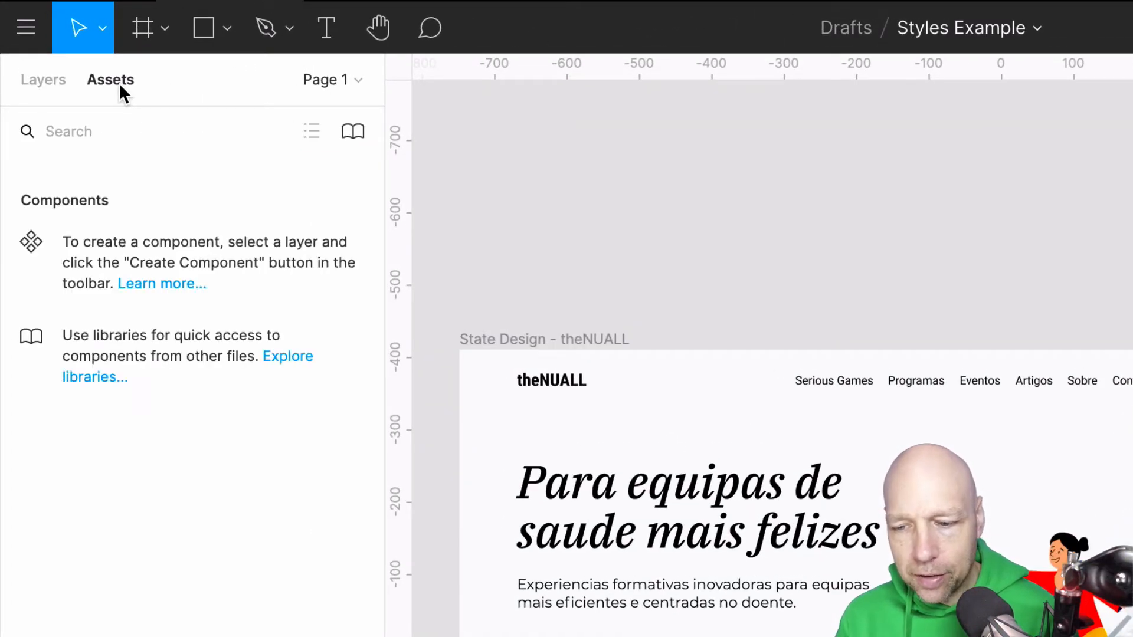
left_click(347, 136)
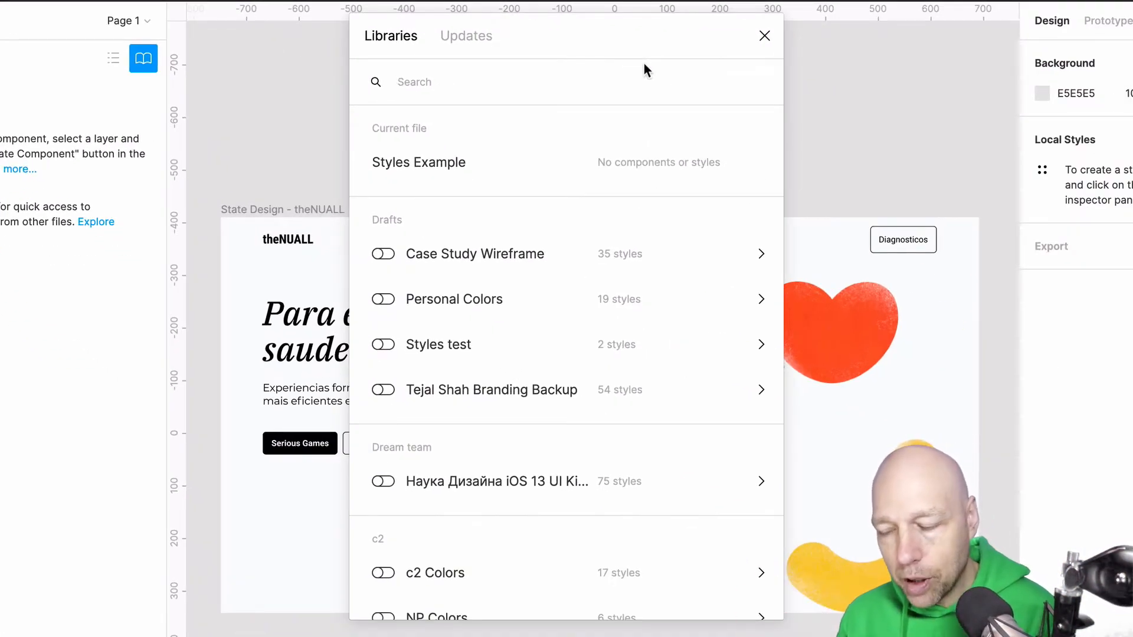
scroll(669, 358, "down", 1)
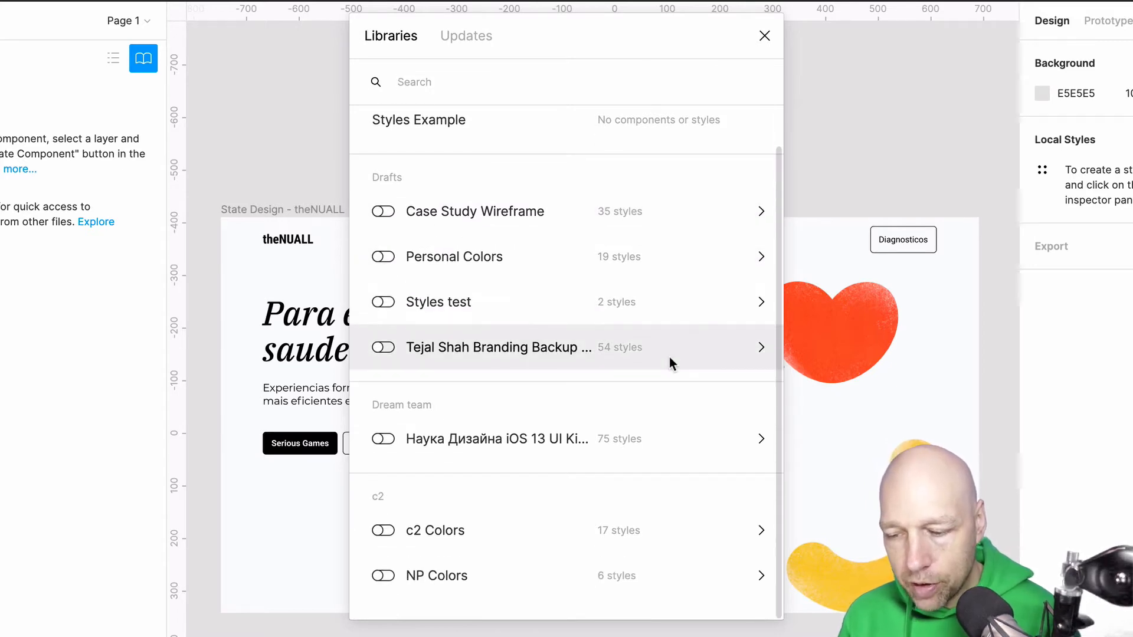
scroll(669, 358, "up", 1)
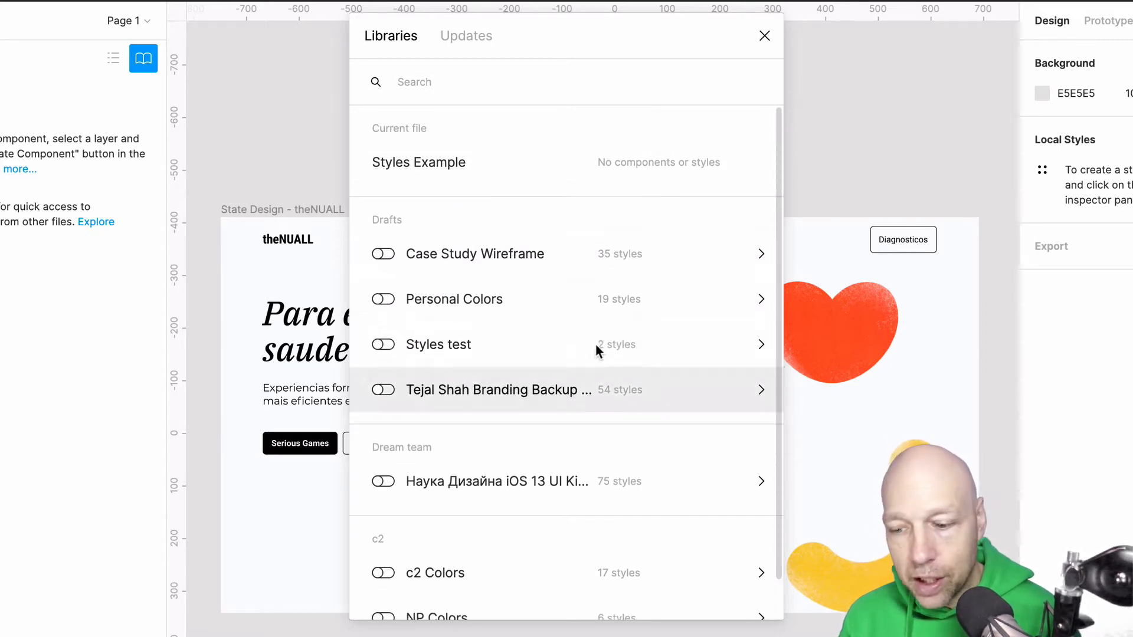
scroll(443, 576, "down", 1)
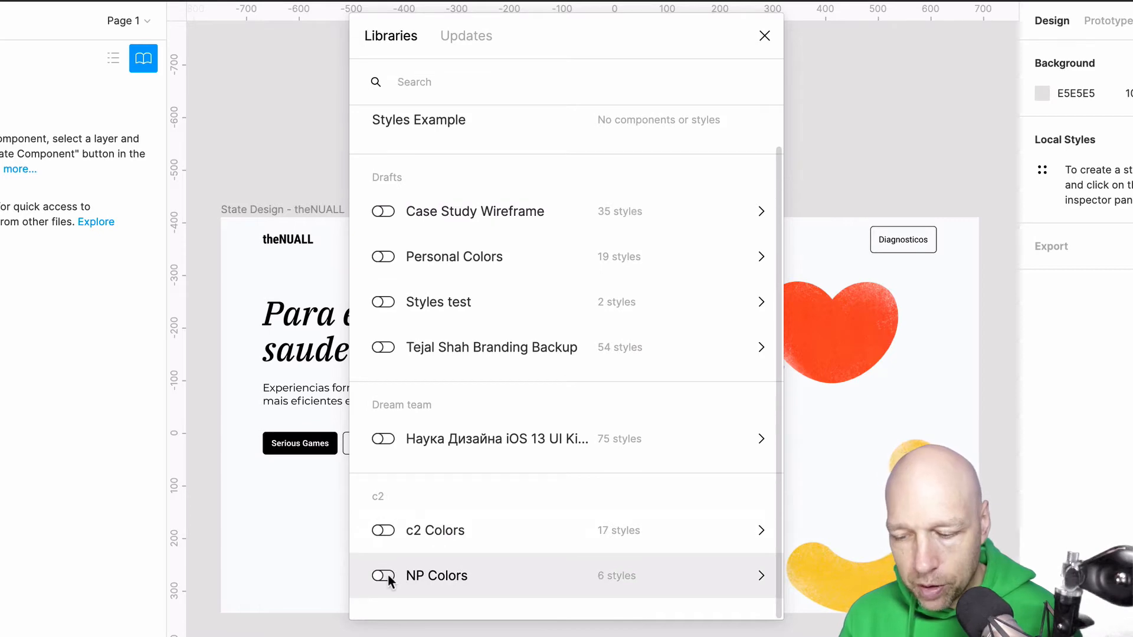
left_click(388, 574)
left_click(765, 36)
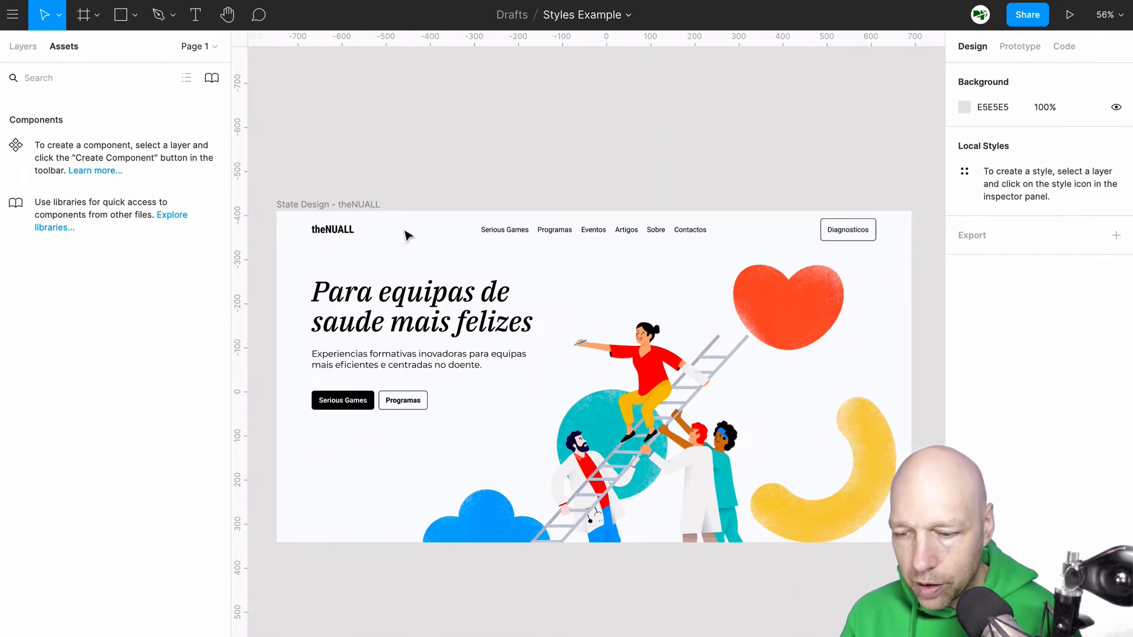
Step: Examine the color styles available for the navigation bar group's fill
left_click(332, 233)
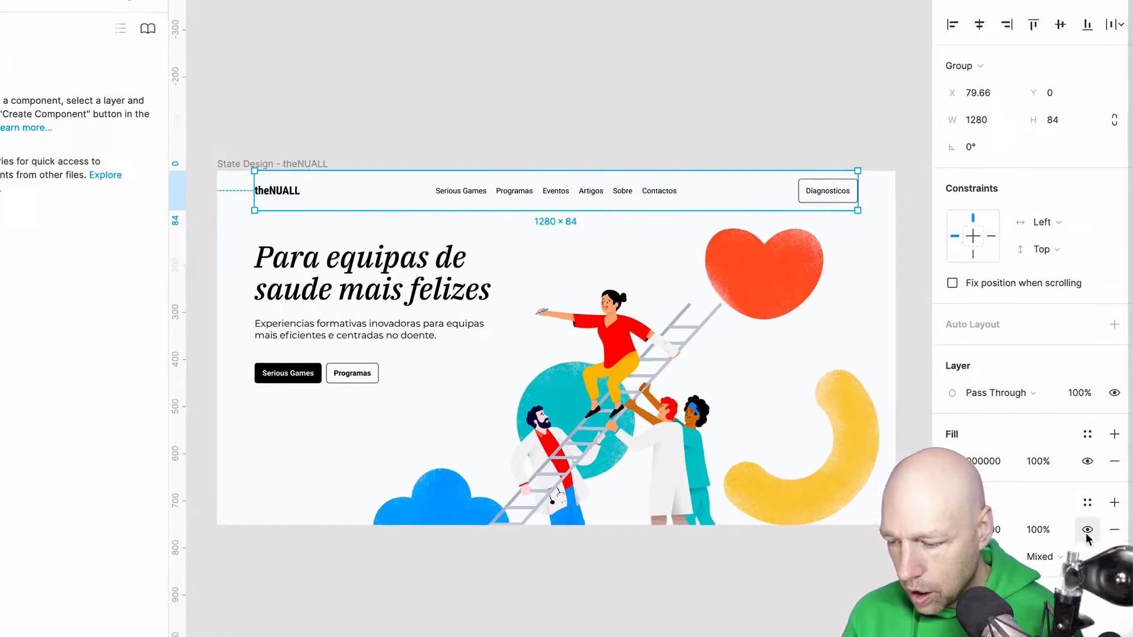
scroll(1090, 549, "down", 3)
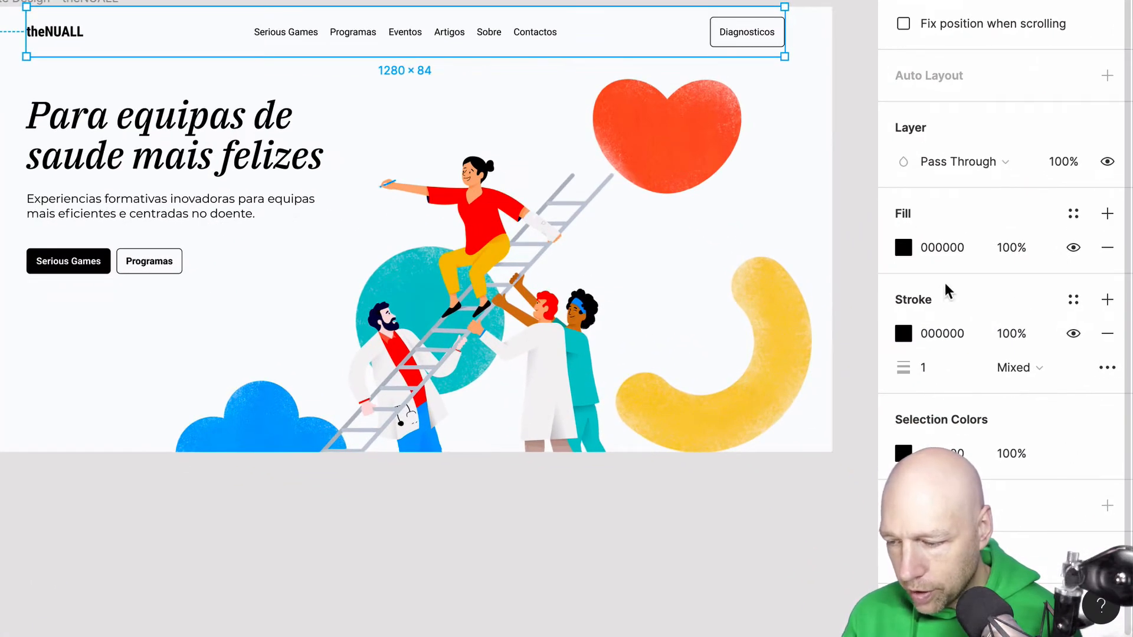
left_click(1073, 214)
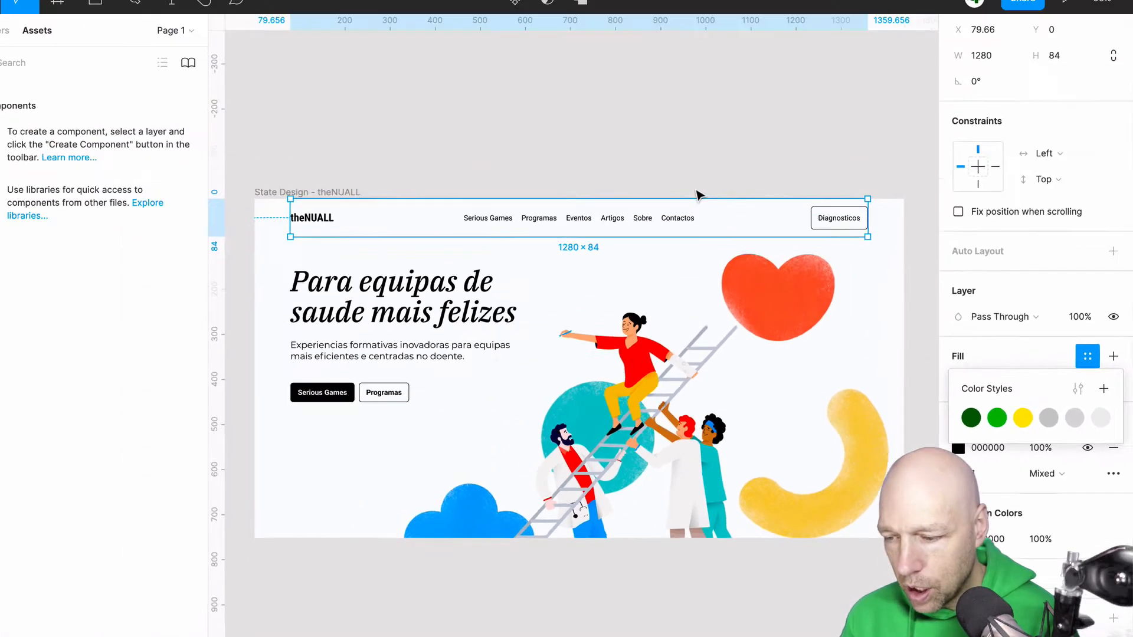
Step: Disable the NP Colors team library for the current file
left_click(562, 2)
left_click(210, 80)
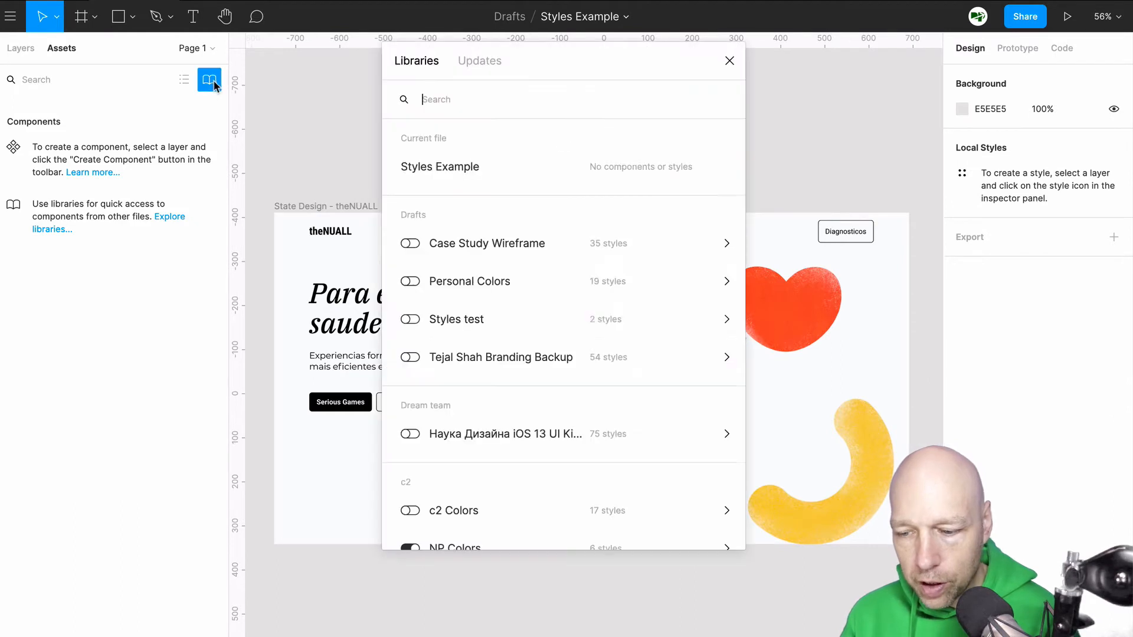
scroll(445, 318, "down", 2)
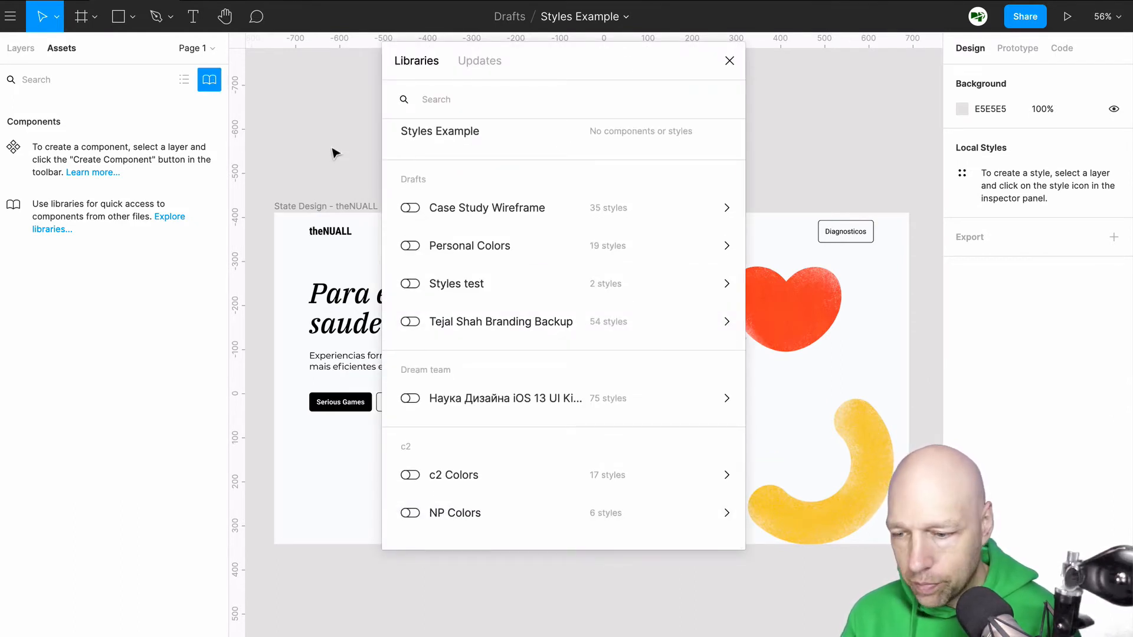
left_click(729, 61)
Step: Examine the color styles available for the theNUALL logo text's fill
double_click(347, 233)
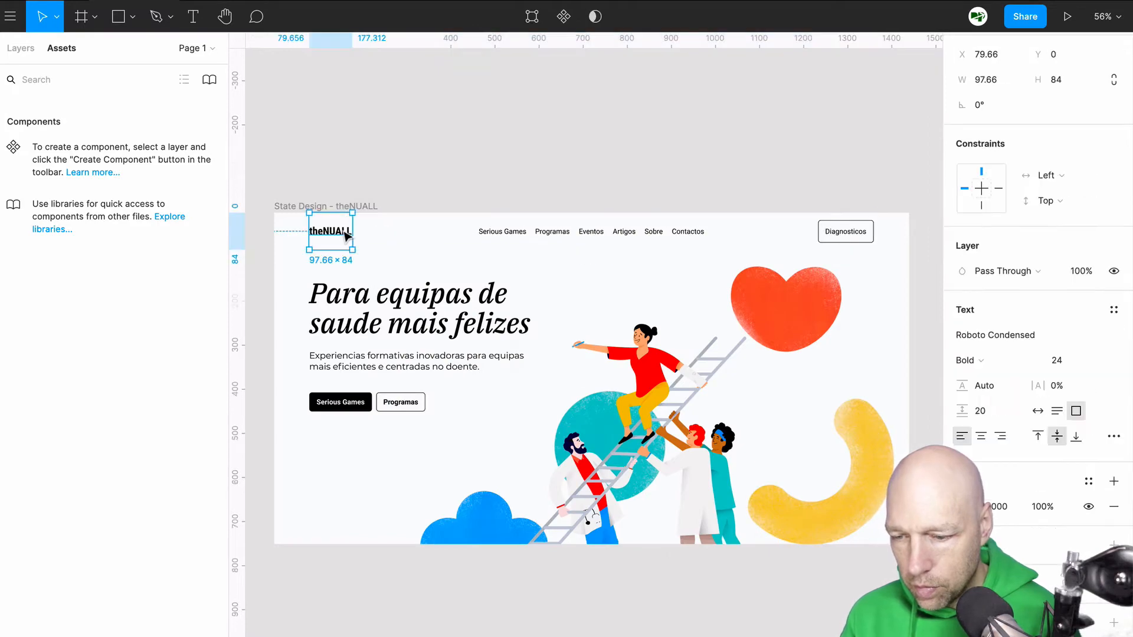
left_click(1072, 369)
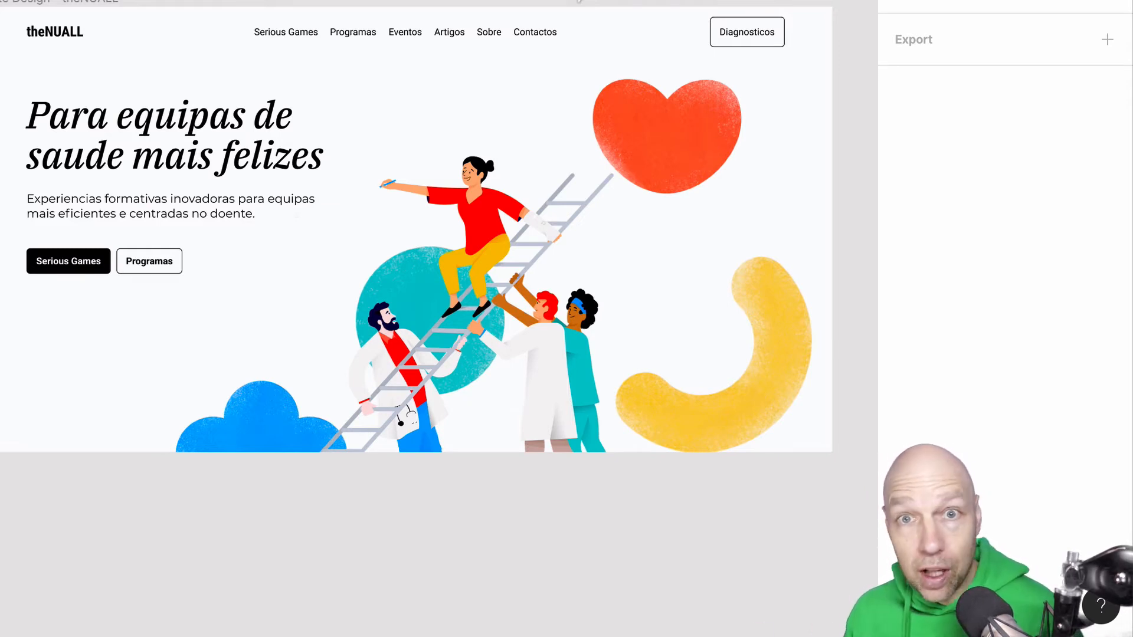
scroll(416, 228, "down", 2)
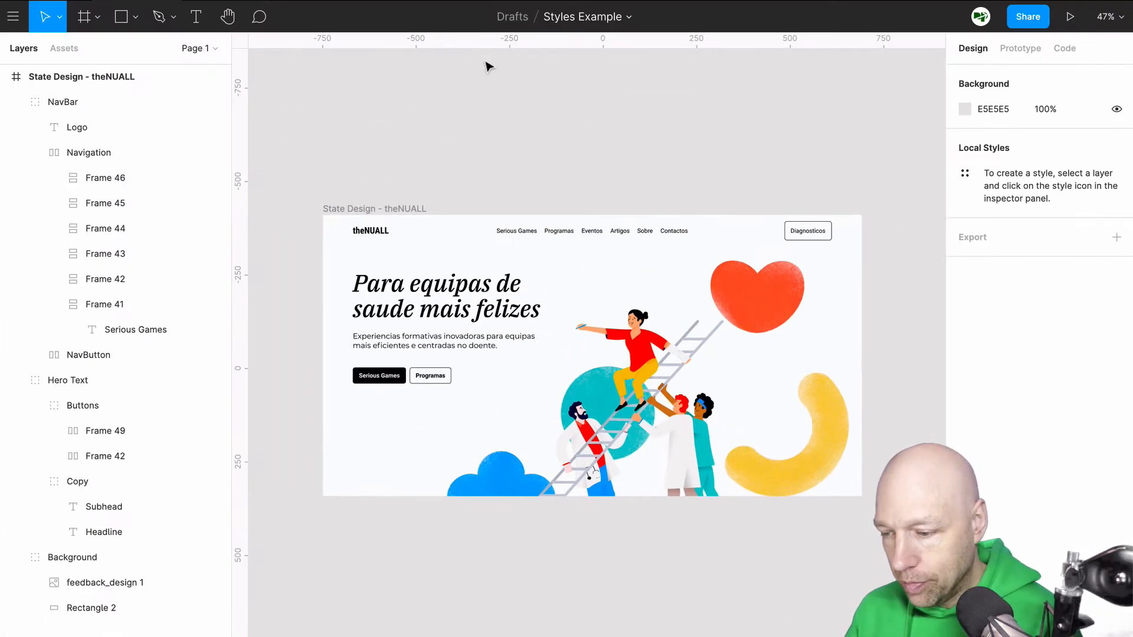
Step: Draw a rectangle about 251.5 by 118 on the empty canvas beside the State Design frame
left_click(767, 305)
key("Escape")
scroll(768, 305, "right", 5)
key("r")
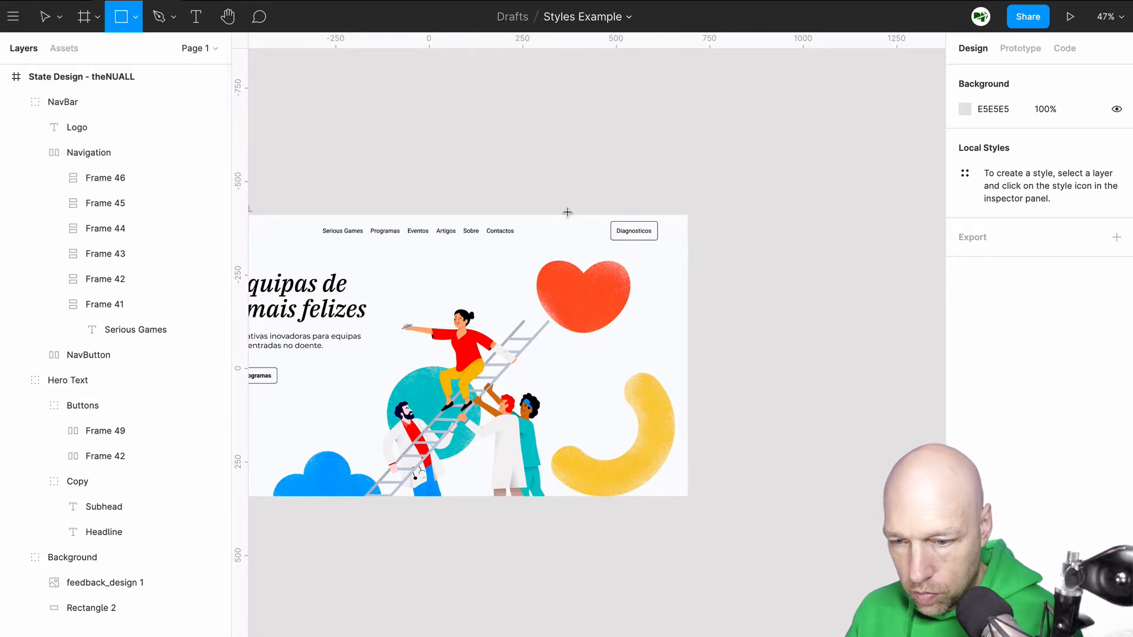
left_click_drag(716, 269, 811, 314)
left_click(832, 262)
scroll(832, 261, "left", 2)
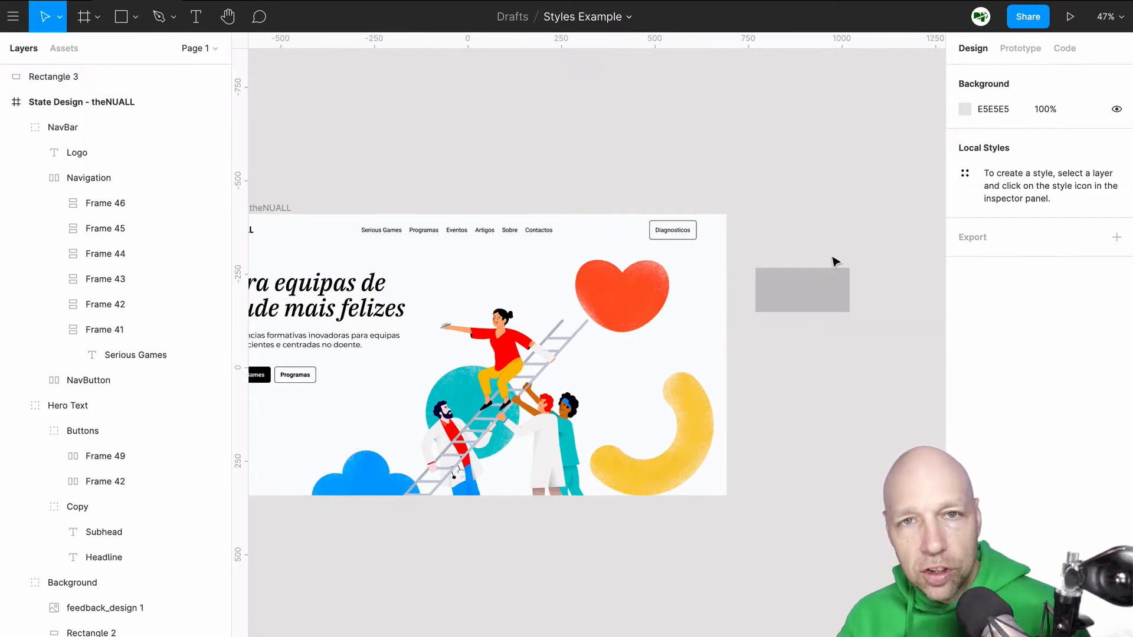
Step: Create a color style named Primary Red from the rectangle's gray fill
left_click(836, 292)
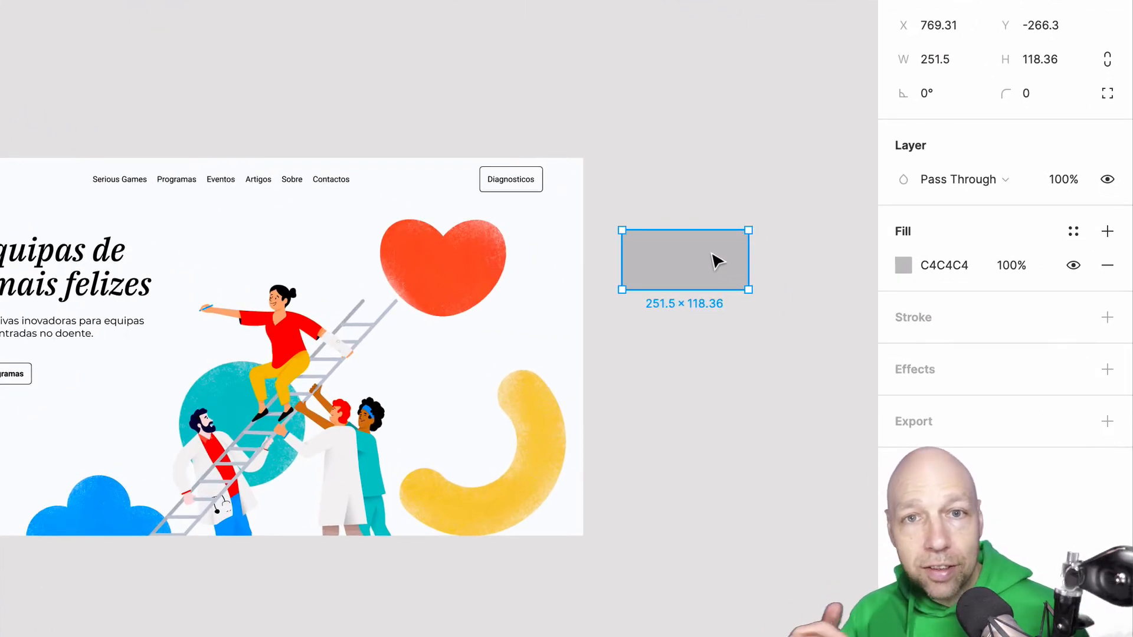
left_click(1082, 229)
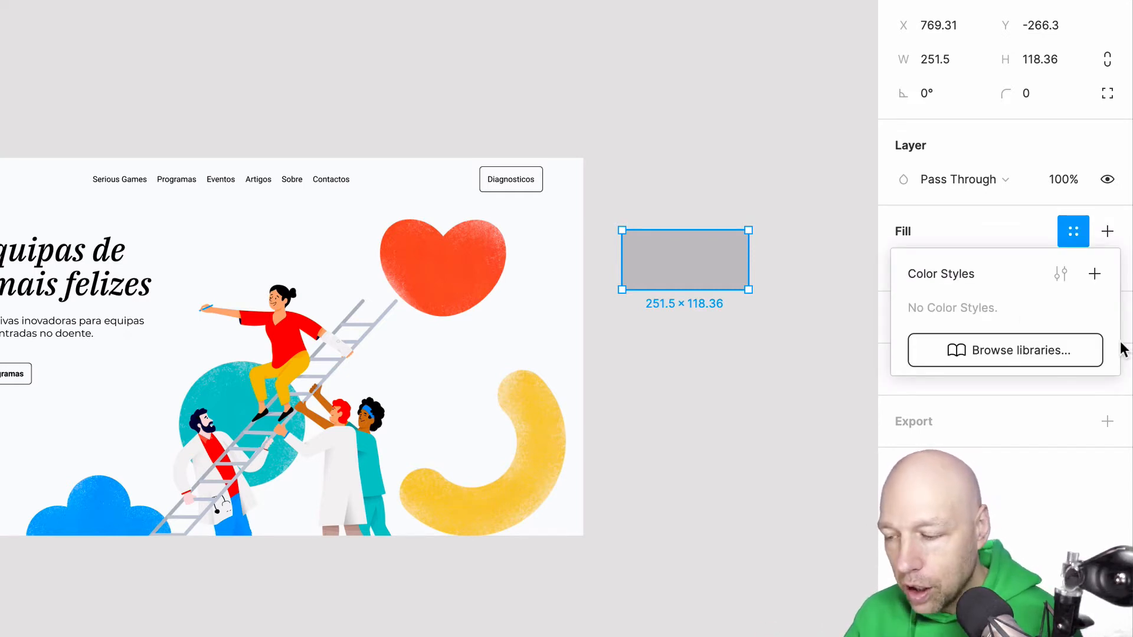
left_click(1095, 275)
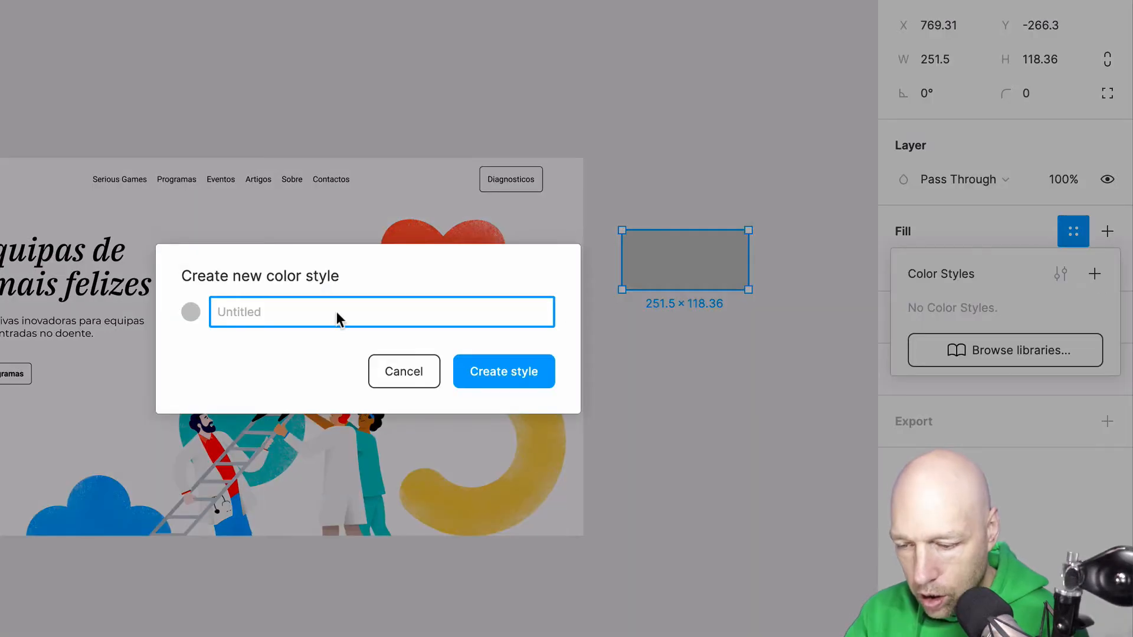
type("Primary ")
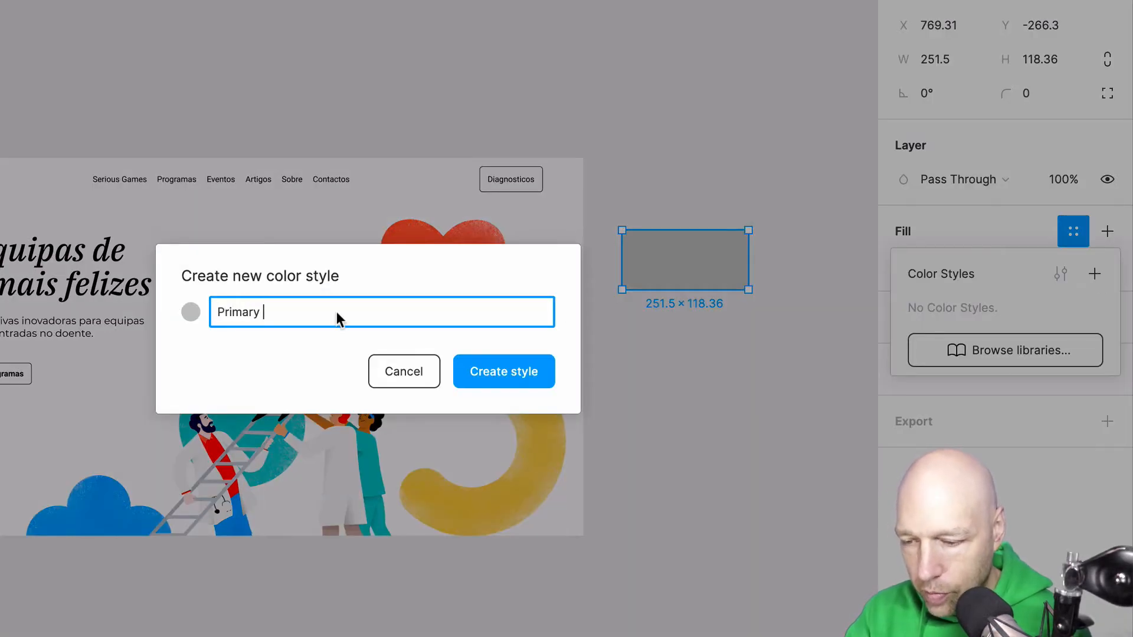
type("Red")
left_click(483, 369)
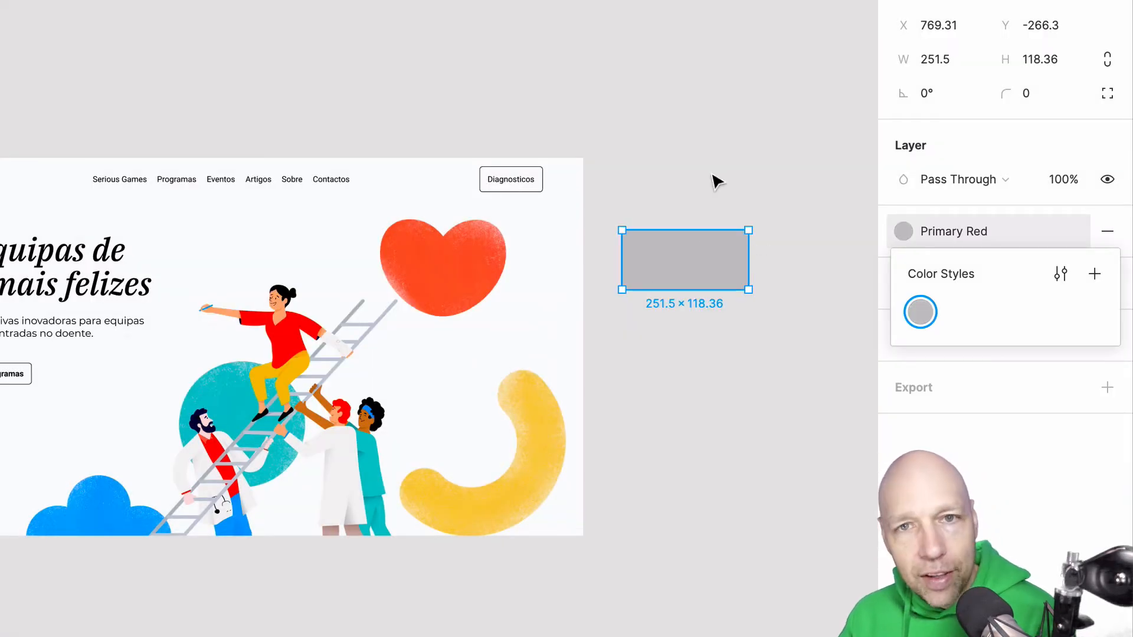
Step: Set the Primary Red style's color to FF2600 by sampling the woman's red shirt in the illustration
left_click(1060, 274)
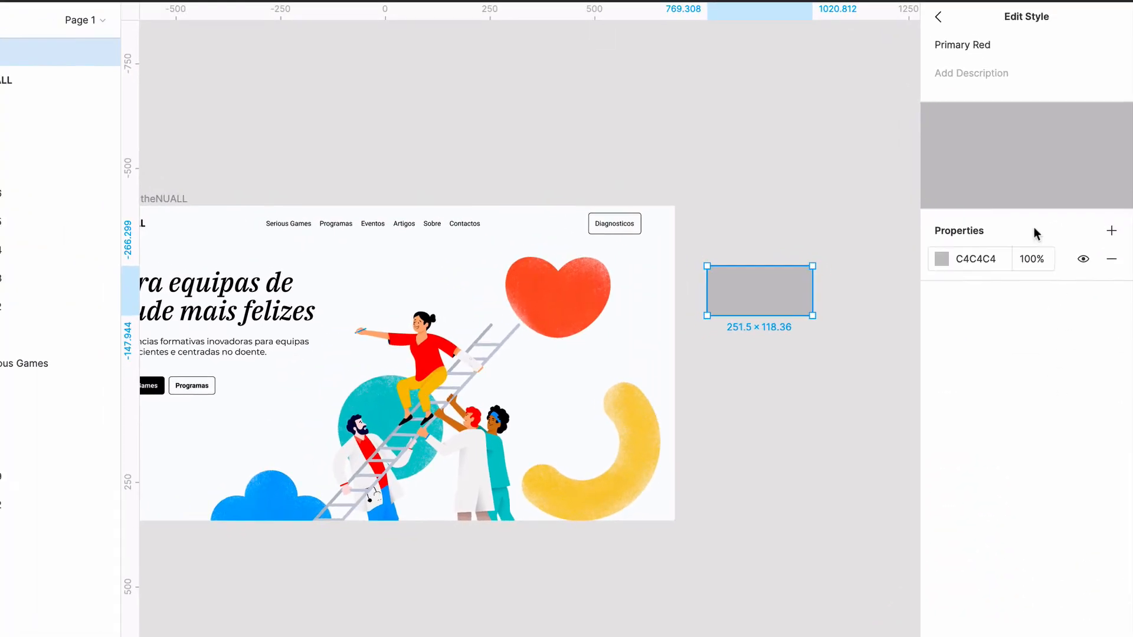
left_click(941, 258)
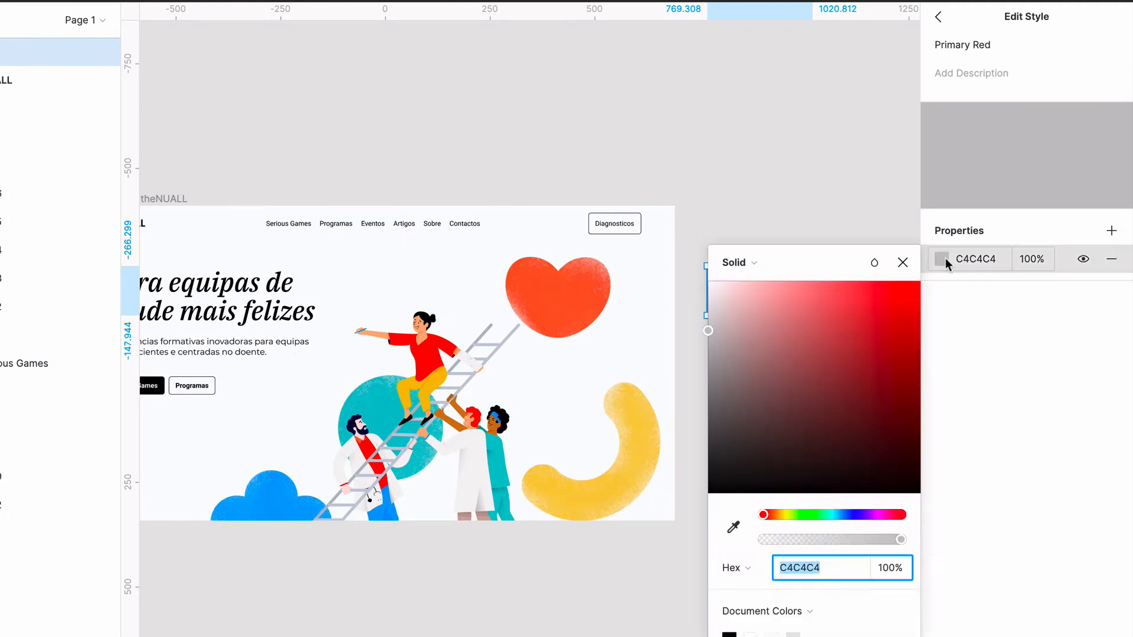
left_click(736, 530)
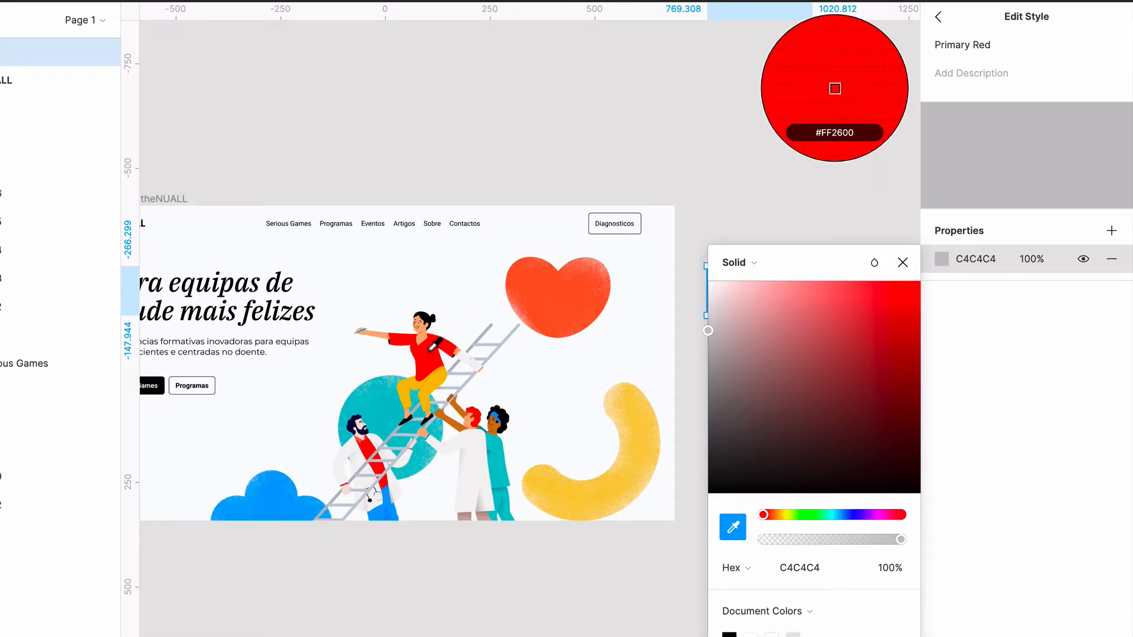
left_click(835, 89)
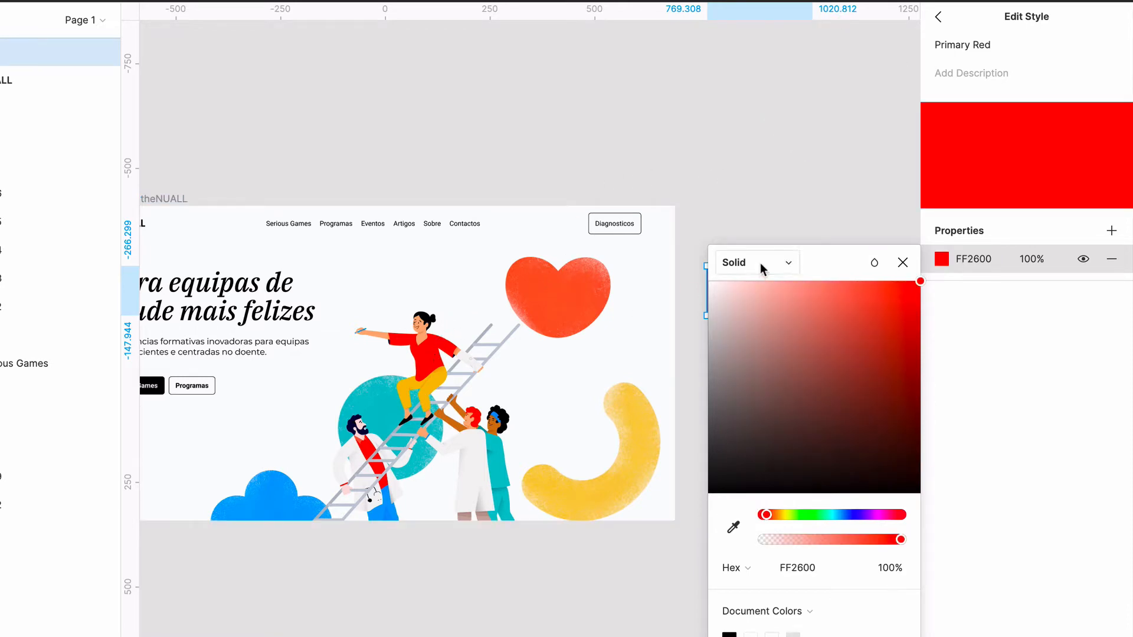
left_click(902, 262)
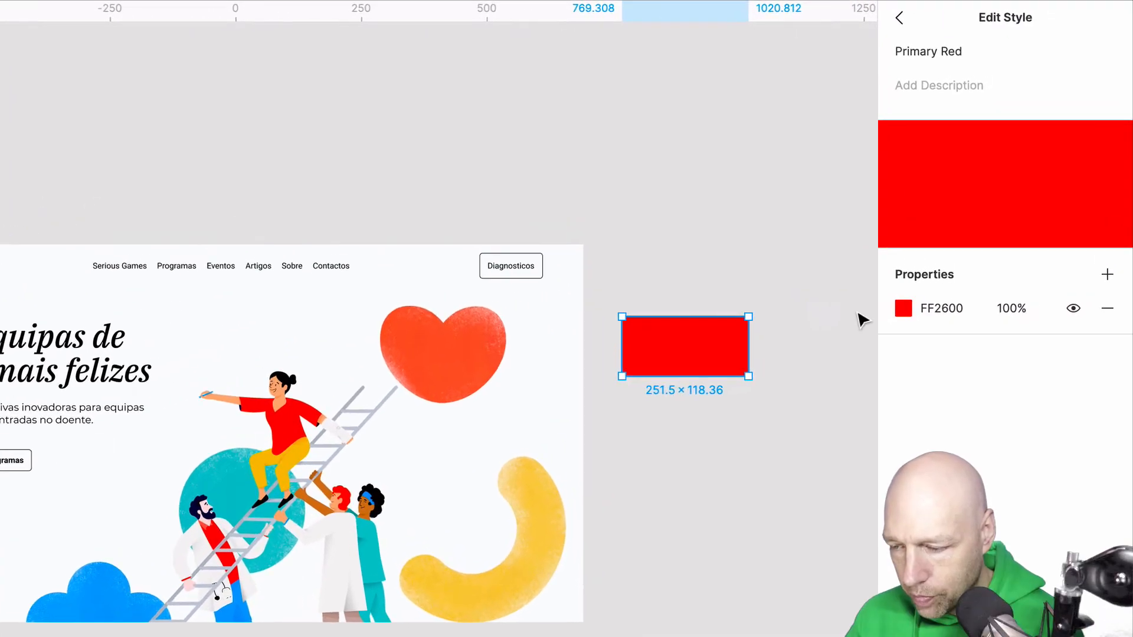
left_click(899, 19)
left_click(779, 257)
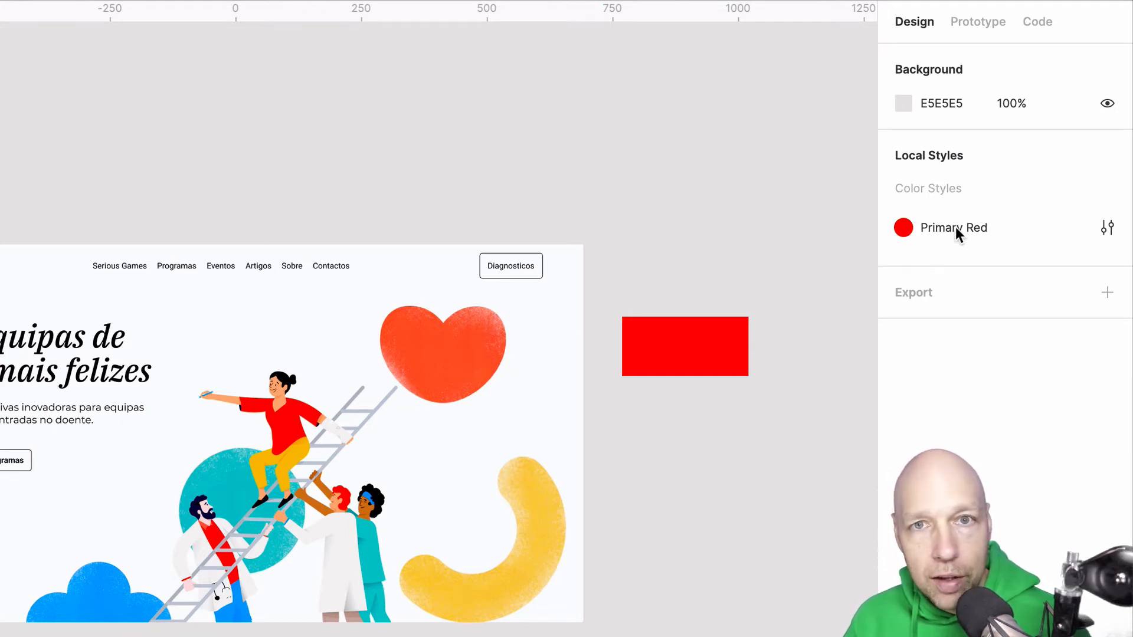
Step: Rename the Primary Red color style to Primary #FF2600
left_click(1107, 232)
left_click(934, 52)
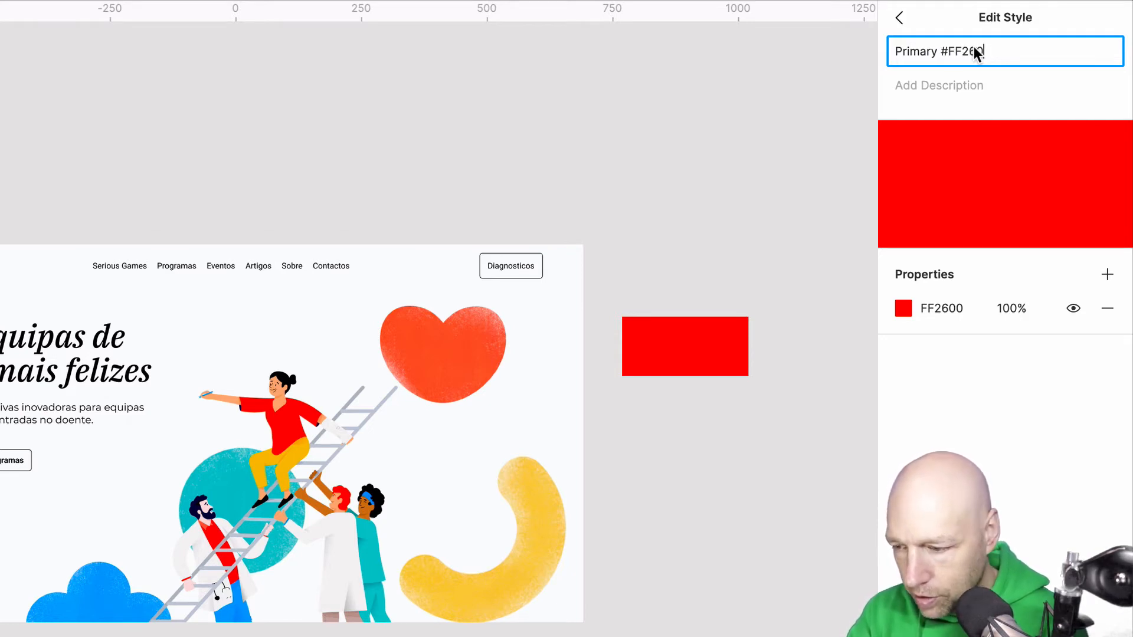
left_click(820, 111)
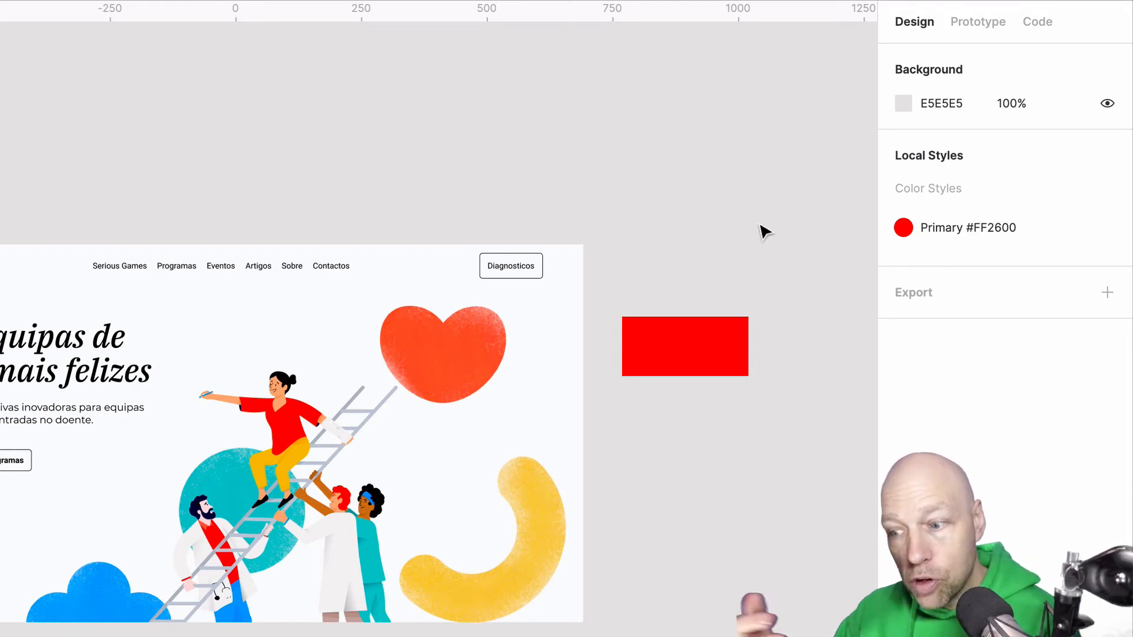
Step: Duplicate the red rectangle and place the copy directly below the original with a small gap
left_click(714, 361)
key("super+c")
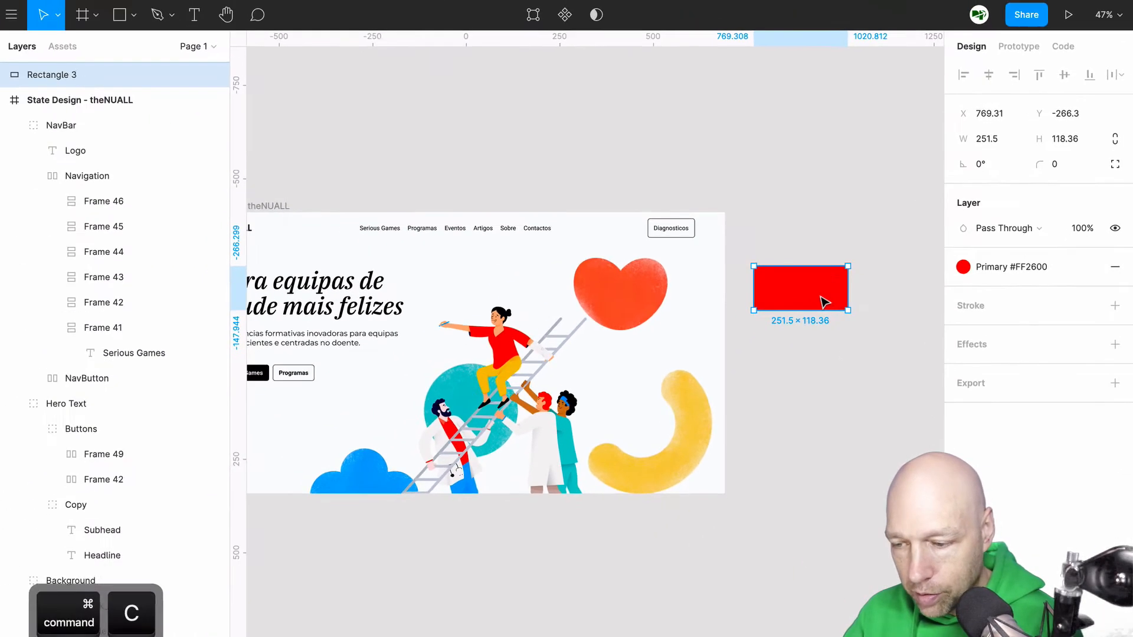
key("super+v")
left_click_drag(713, 364, 714, 431)
left_click_drag(818, 345, 817, 343)
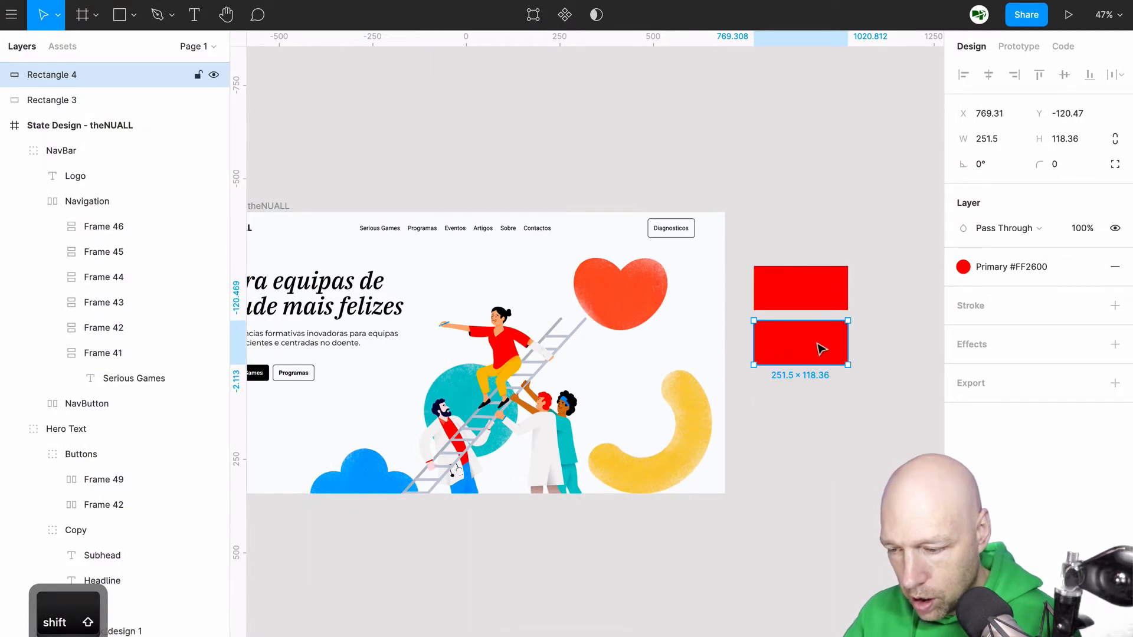
left_click(893, 348)
Step: Detach the lower rectangle's fill from the Primary #FF2600 style and create a new color style named Secondary Teal
left_click(817, 346)
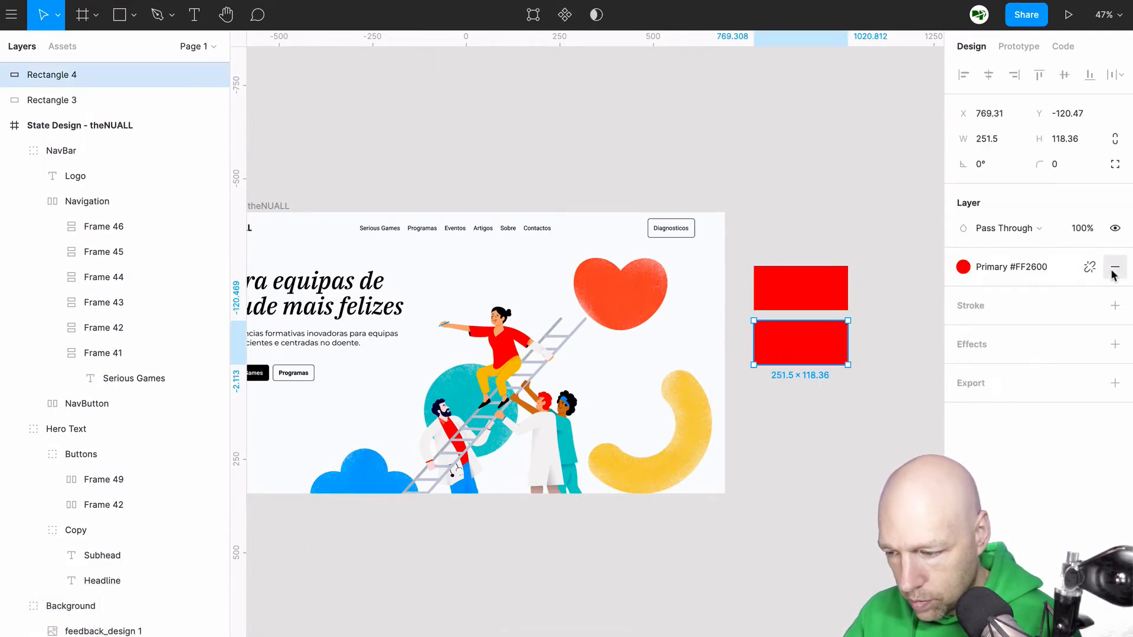
left_click(1089, 267)
left_click(1090, 267)
left_click(1105, 299)
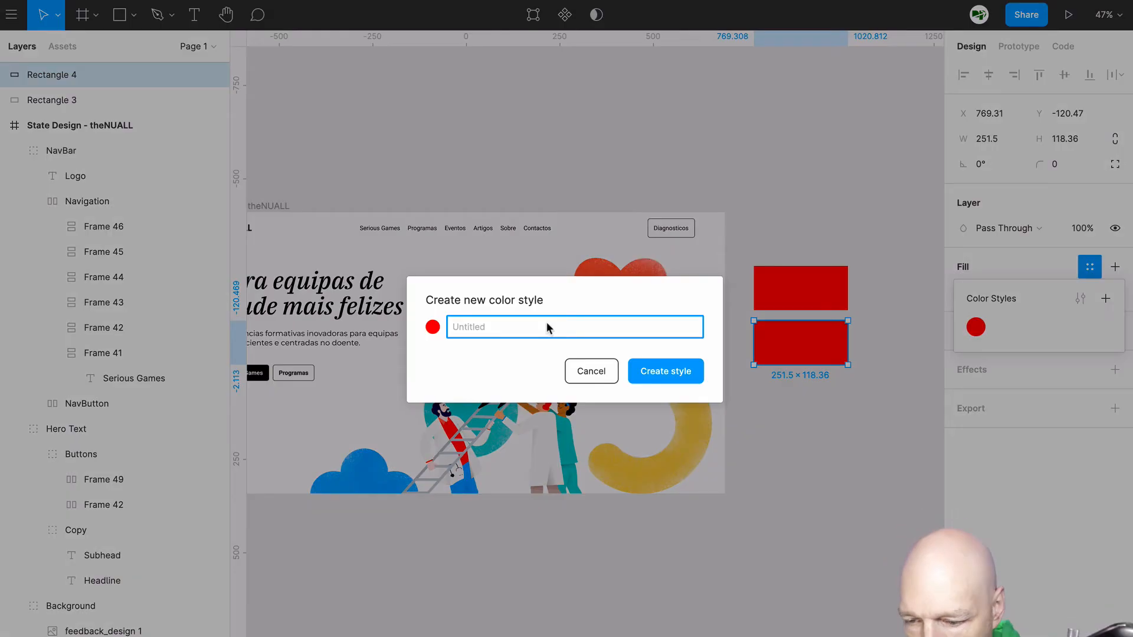
type("Primary Text")
key("BackSpace")
key("BackSpace")
key("BackSpace")
key("BackSpace")
key("BackSpace")
key("BackSpace")
key("BackSpace")
key("BackSpace")
key("BackSpace")
key("BackSpace")
key("BackSpace")
key("BackSpace")
type("Te")
key("BackSpace")
key("BackSpace")
type("Second")
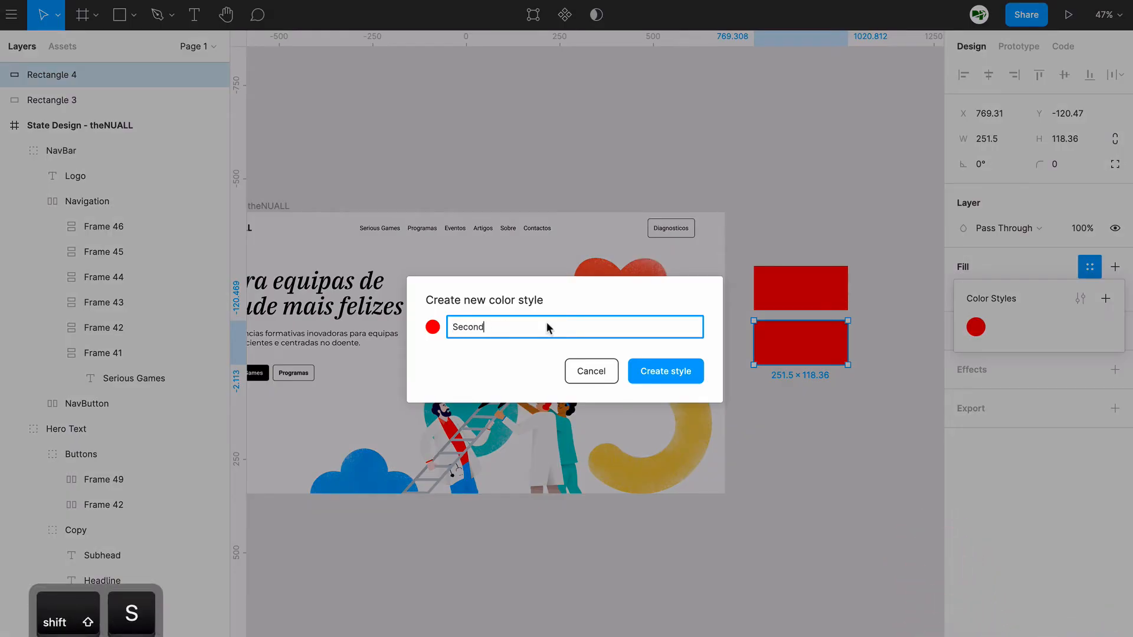
type("ary Teal")
key("Return")
Step: Set the Secondary Teal style's color to 4DC0C9 by sampling the teal circle in the illustration
left_click(1080, 299)
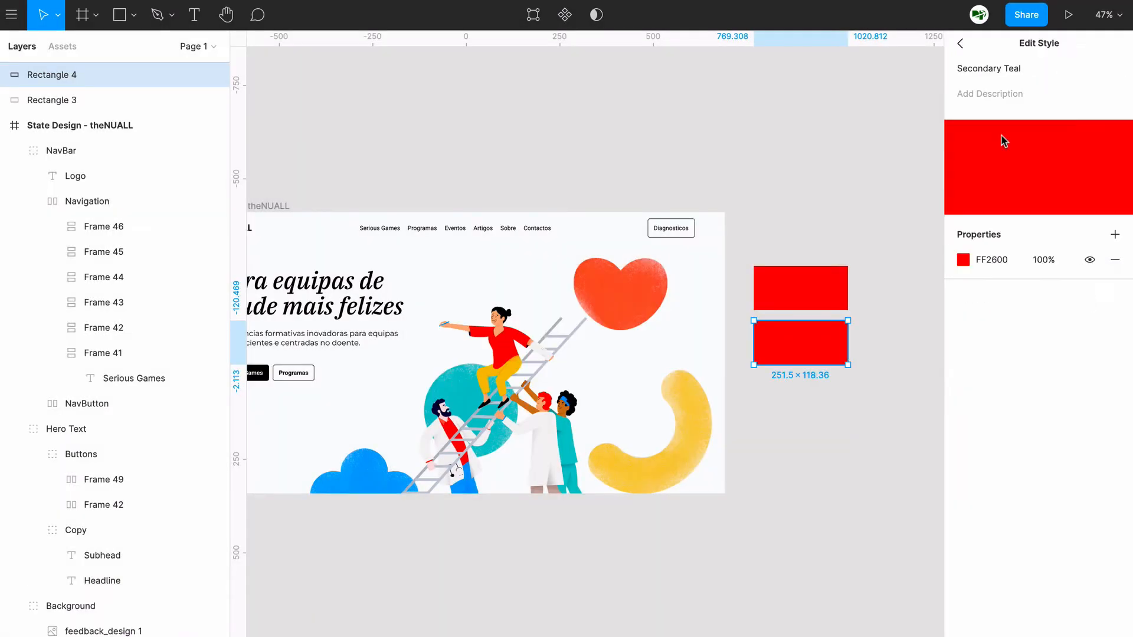
left_click(962, 260)
key("i")
left_click(449, 389)
left_click(928, 262)
left_click(915, 239)
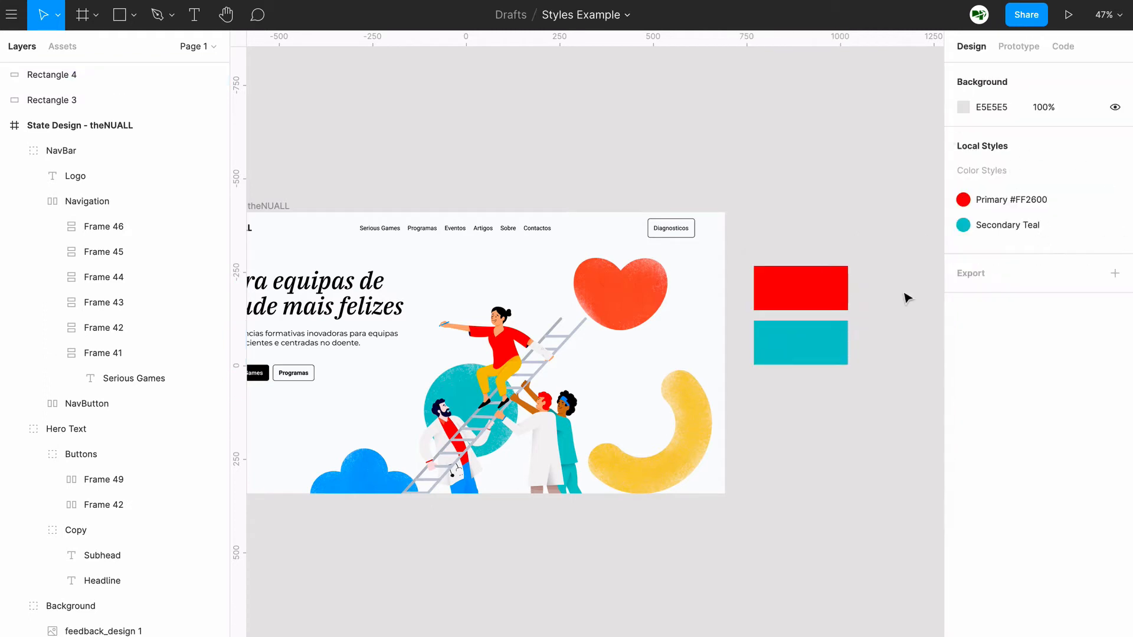
Step: Duplicate the teal rectangle directly below with a small gap and detach the copy's fill from the Secondary Teal style
left_click_drag(803, 360, 804, 414)
left_click(1090, 267)
left_click(1114, 267)
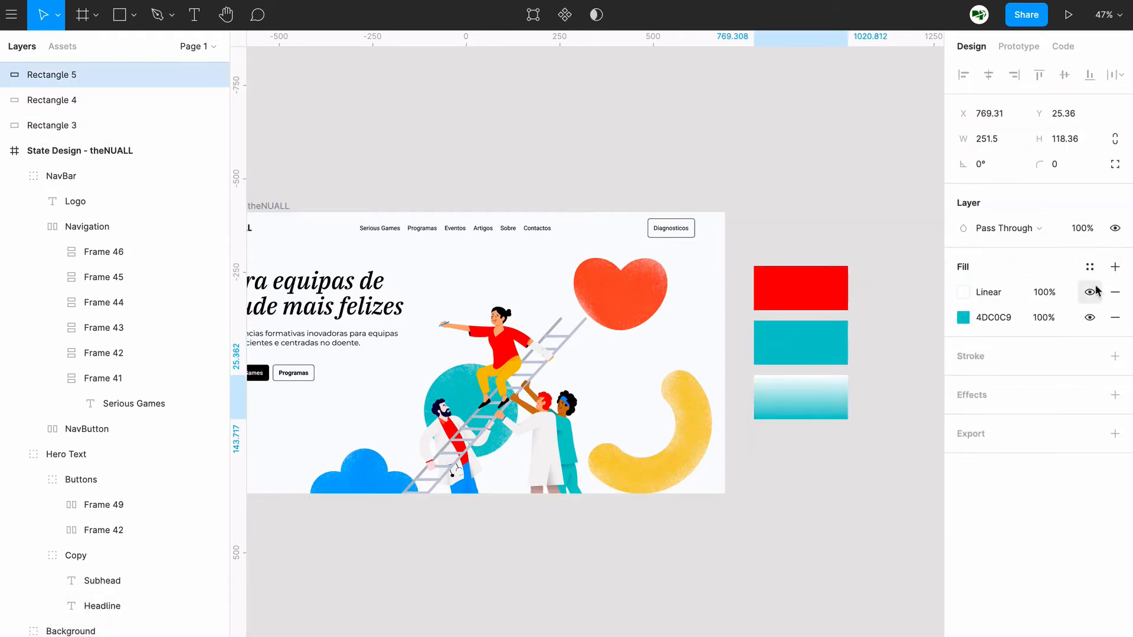
key("super+z")
Step: Create a new color style named Secondary Yellow from the third rectangle's fill
left_click(1090, 266)
left_click(1105, 299)
type("Secondary Ye")
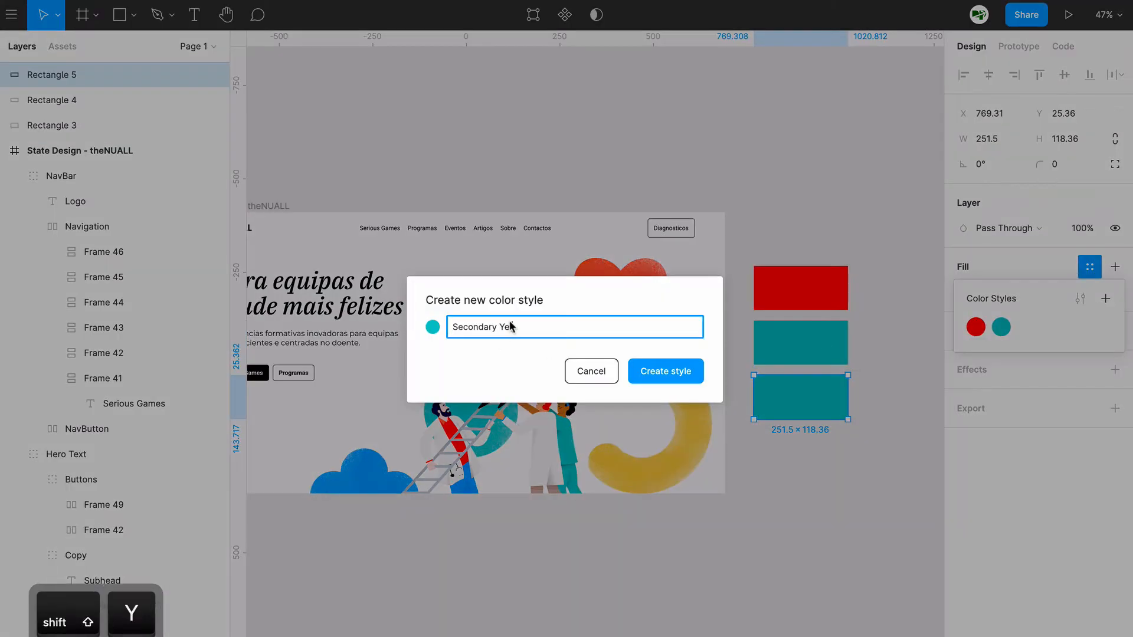
type("llow")
left_click(675, 374)
Step: Set the Secondary Yellow style's color to F0C000 by sampling the woman's yellow trousers in the illustration
left_click(995, 274)
left_click(1080, 299)
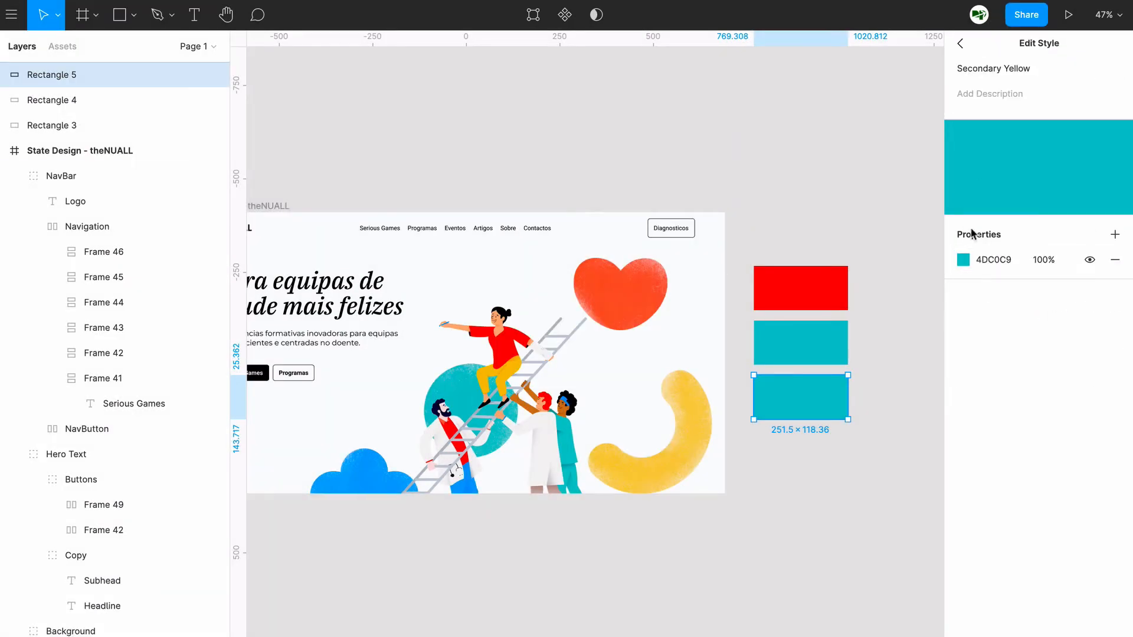
left_click(962, 260)
left_click(777, 497)
left_click(501, 372)
left_click(740, 361)
Step: Duplicate the yellow rectangle directly below with a small gap and detach the copy's fill from the Secondary Yellow style
left_click_drag(810, 409, 810, 458)
left_click(1114, 267)
left_click(1087, 266)
left_click(1026, 326)
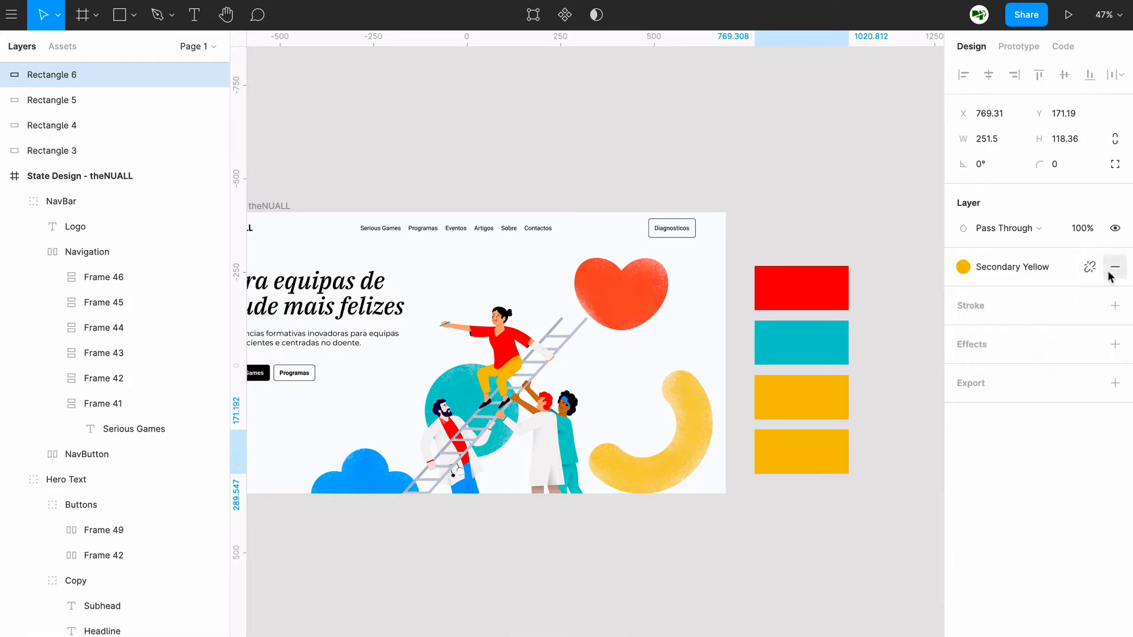
left_click(1109, 274)
left_click(1090, 267)
left_click(971, 294)
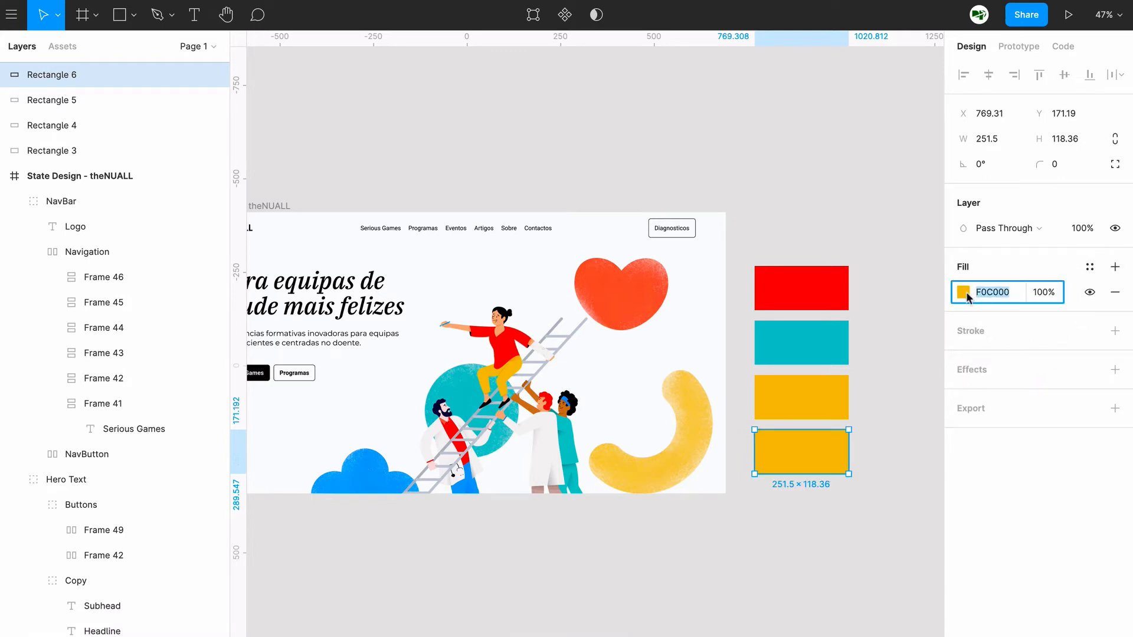
left_click(965, 297)
key("Escape")
key("Escape")
Step: Create a new color style named Secondary Blue from the fourth rectangle's solid fill, without any extra gradient fill
left_click(821, 440)
left_click(1114, 268)
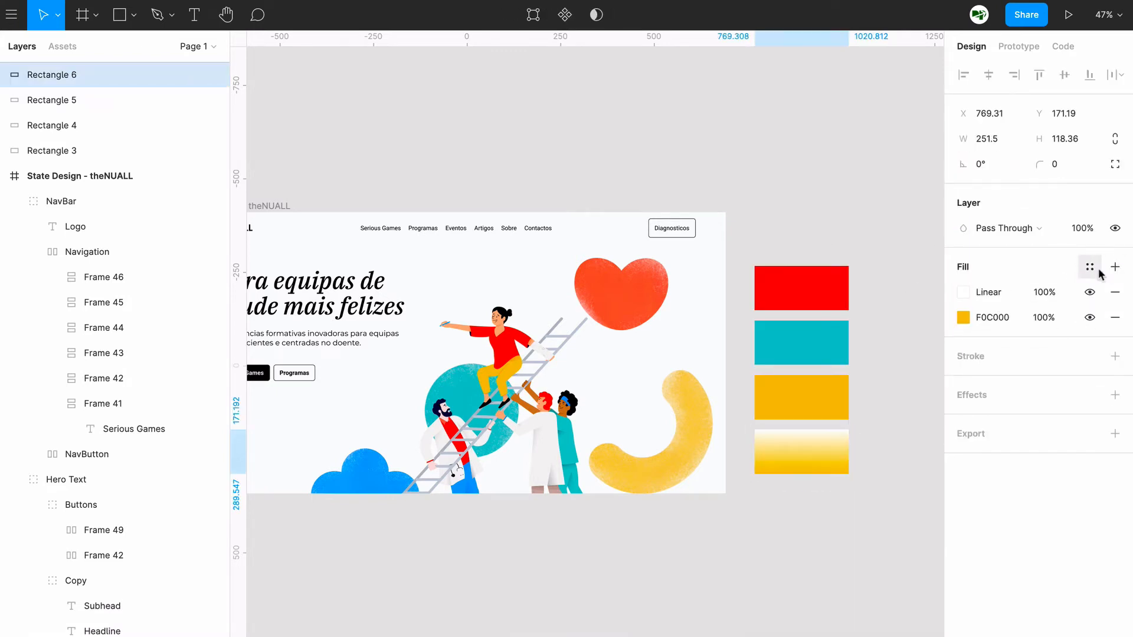
left_click(1114, 292)
left_click(1089, 267)
left_click(1105, 297)
type("Secondary Blue")
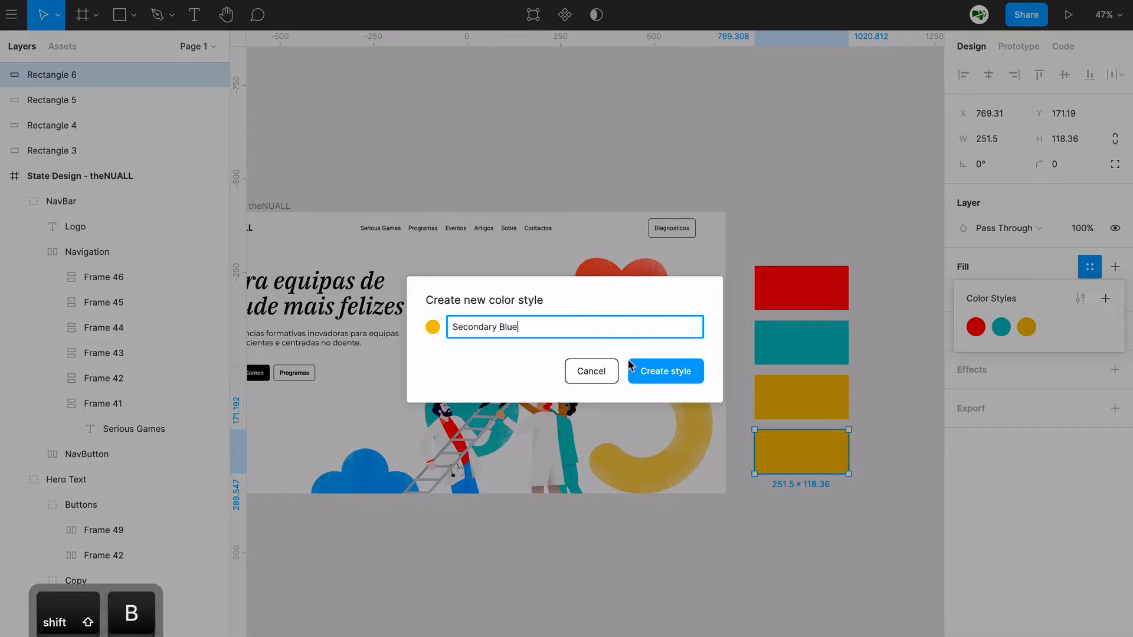
left_click(630, 363)
Step: Set the Secondary Blue style's color by sampling the bearded doctor's blue trousers in the illustration
left_click(1080, 297)
left_click(776, 499)
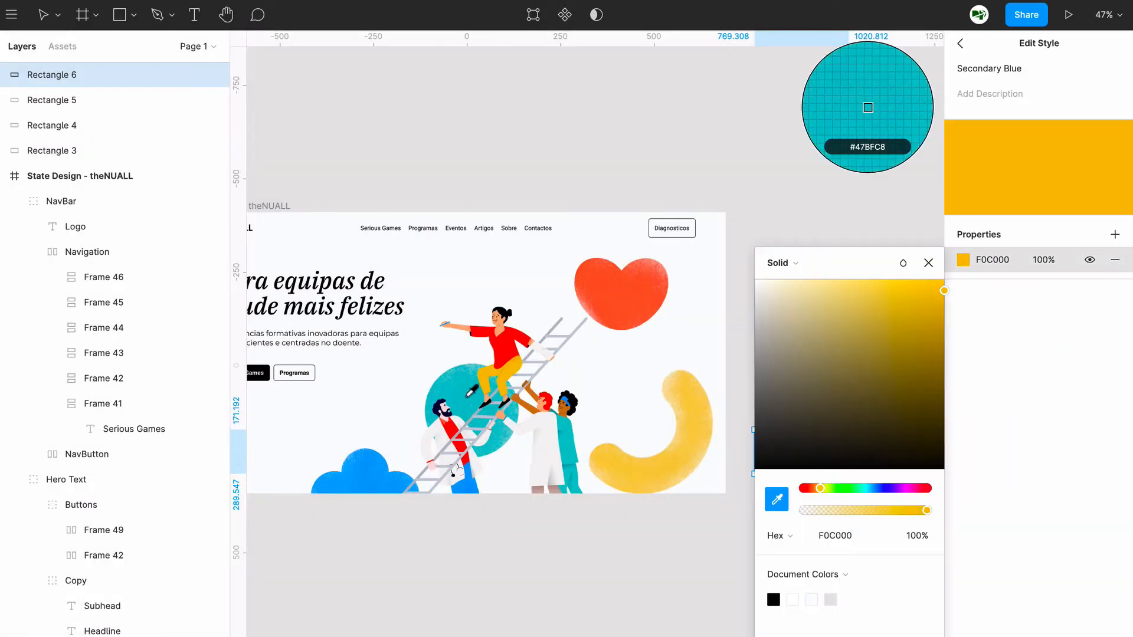
left_click(469, 488)
left_click(914, 221)
Step: Change the hero's Serious Games button fill to the red FF2600 from the local colors
scroll(914, 221, "left", 3)
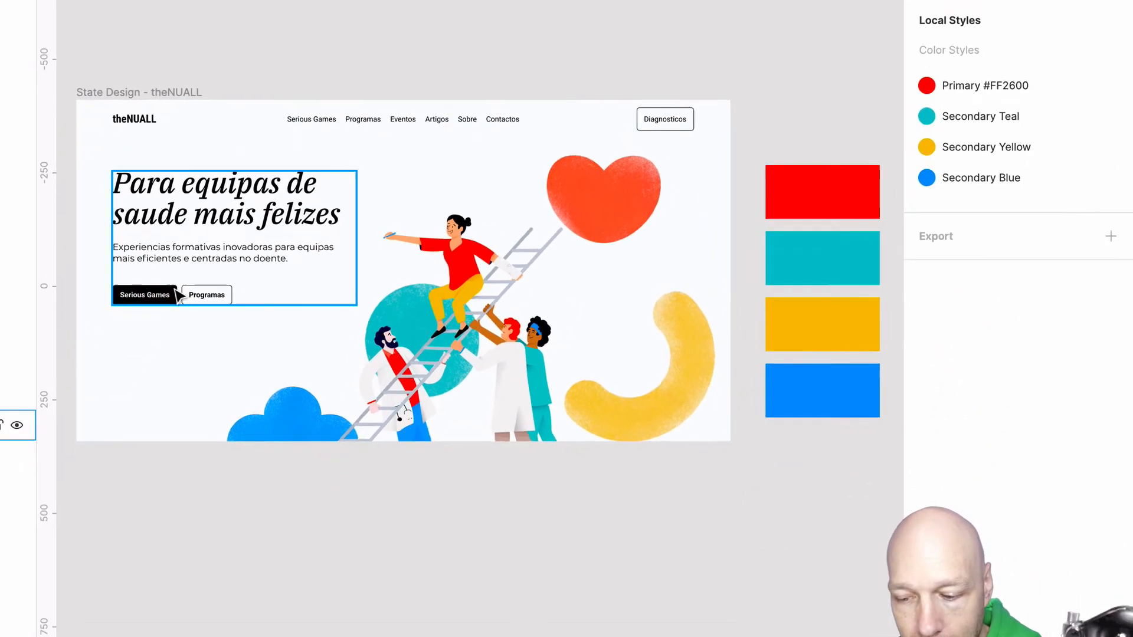
left_click(75, 458)
double_click(192, 272)
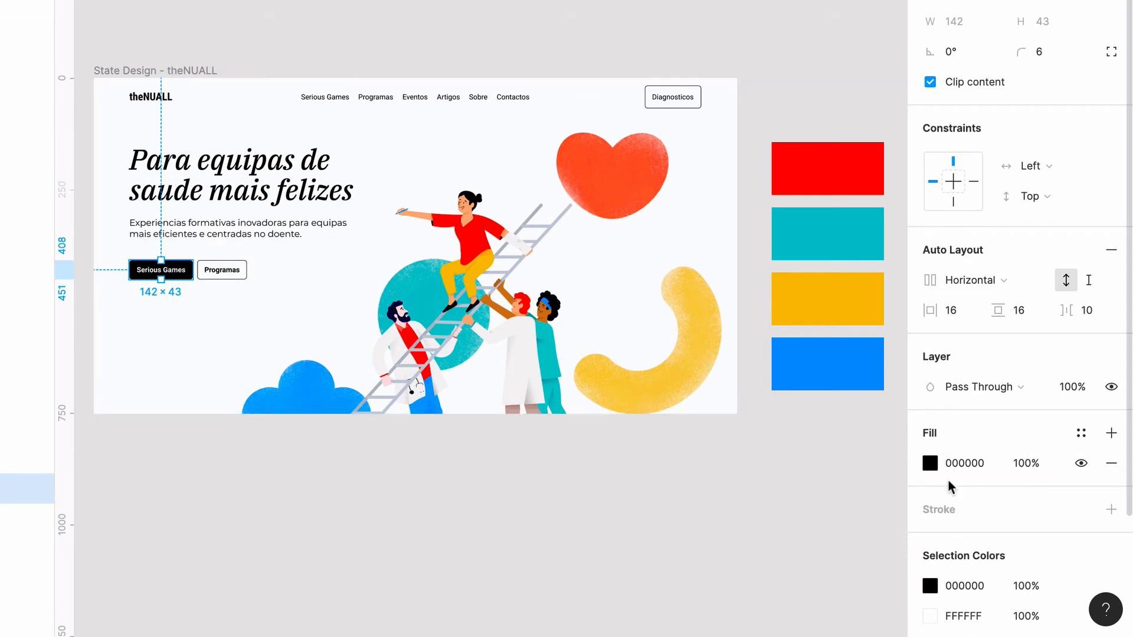
left_click(930, 464)
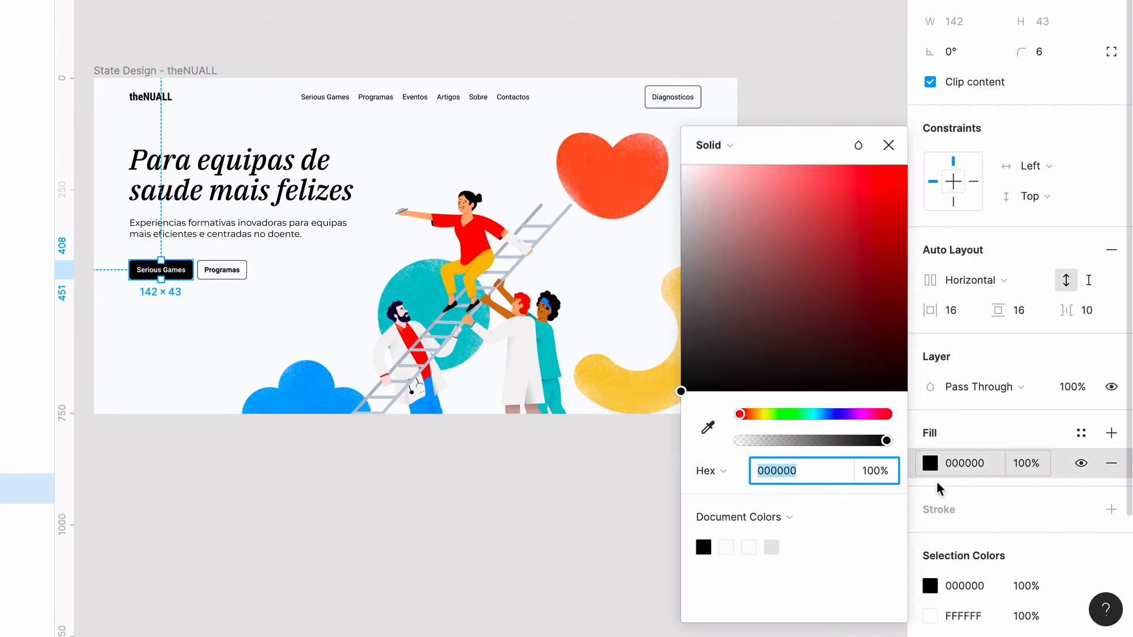
left_click(784, 517)
left_click(791, 541)
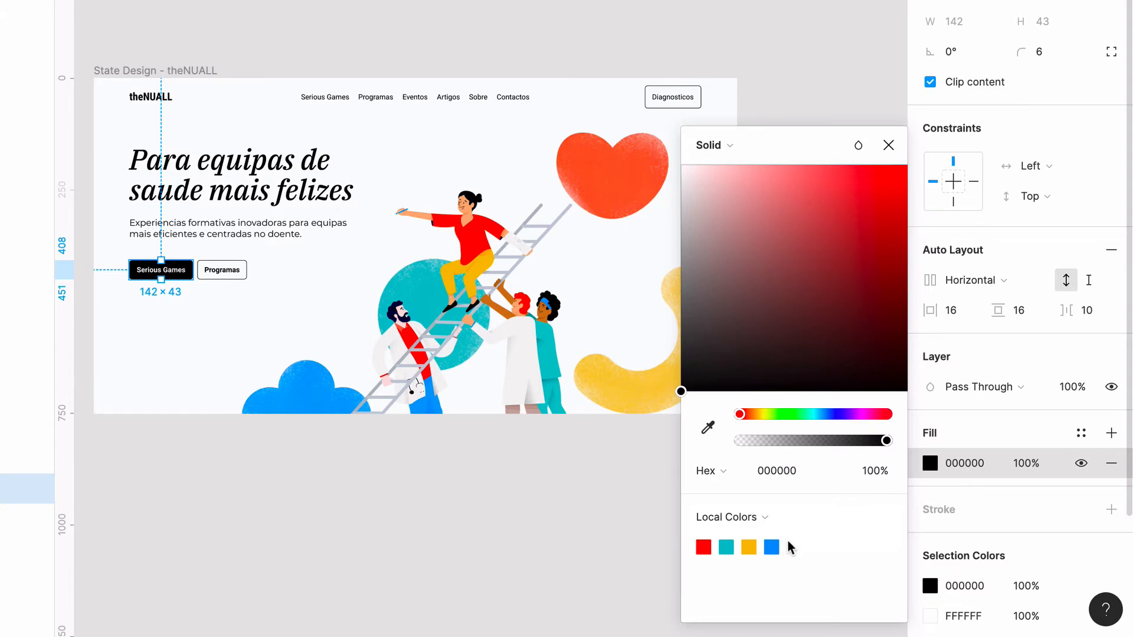
left_click(703, 546)
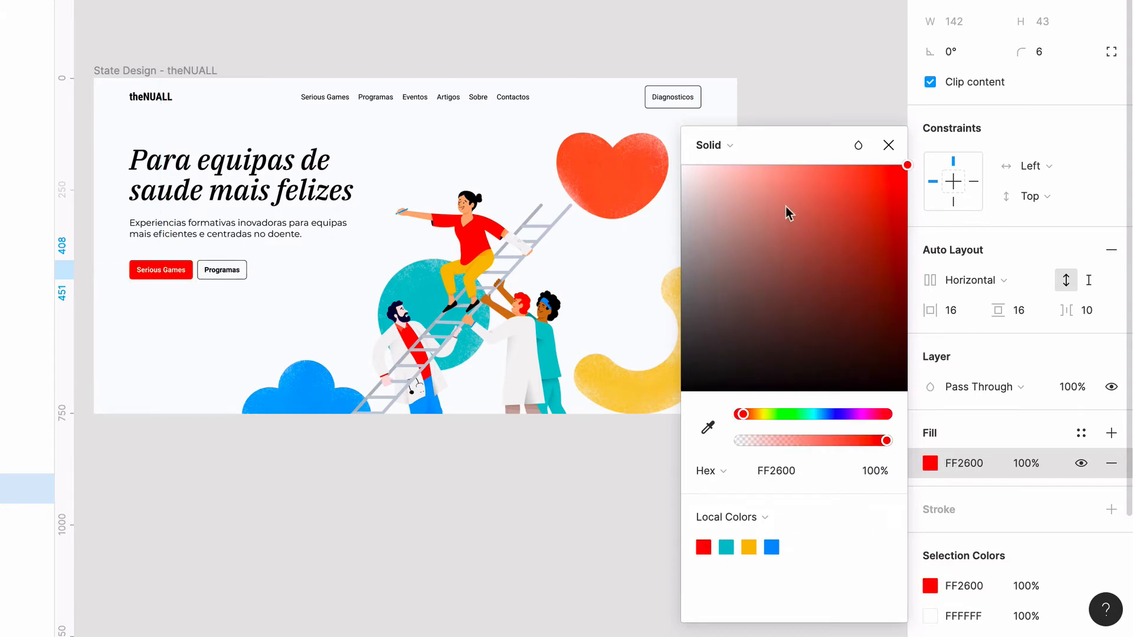
key("Escape")
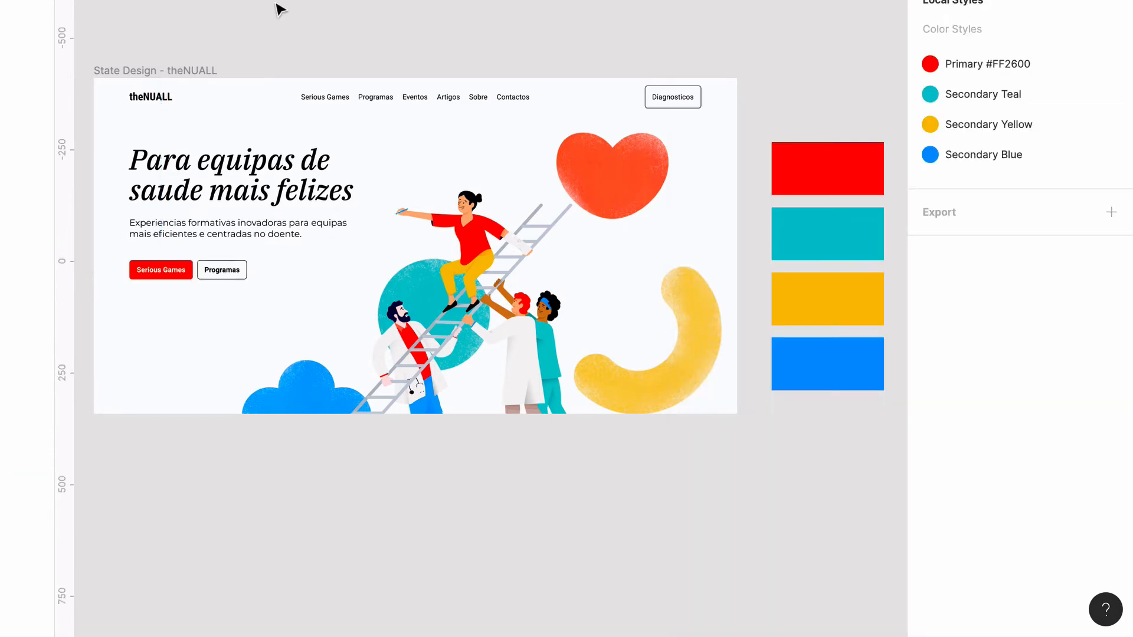
Step: Recolor only the NUALL part of the theNUALL logo text with the red FF2600 from the local colors
scroll(276, 3, "up", 4)
scroll(276, 4, "left", 5)
scroll(276, 3, "down", 3)
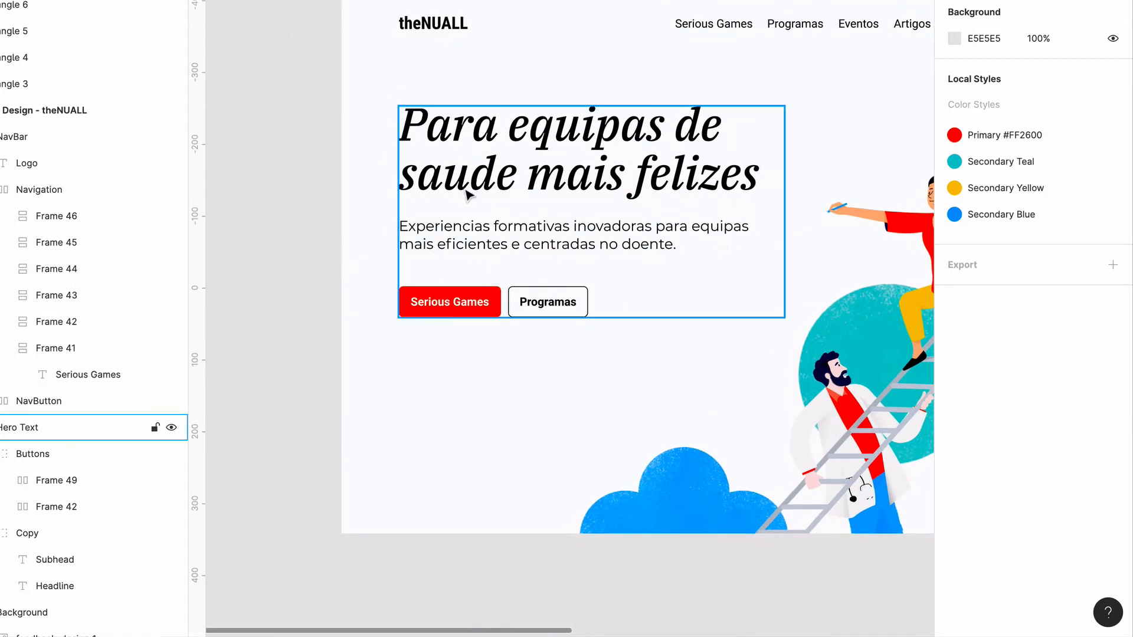
double_click(442, 24)
double_click(443, 24)
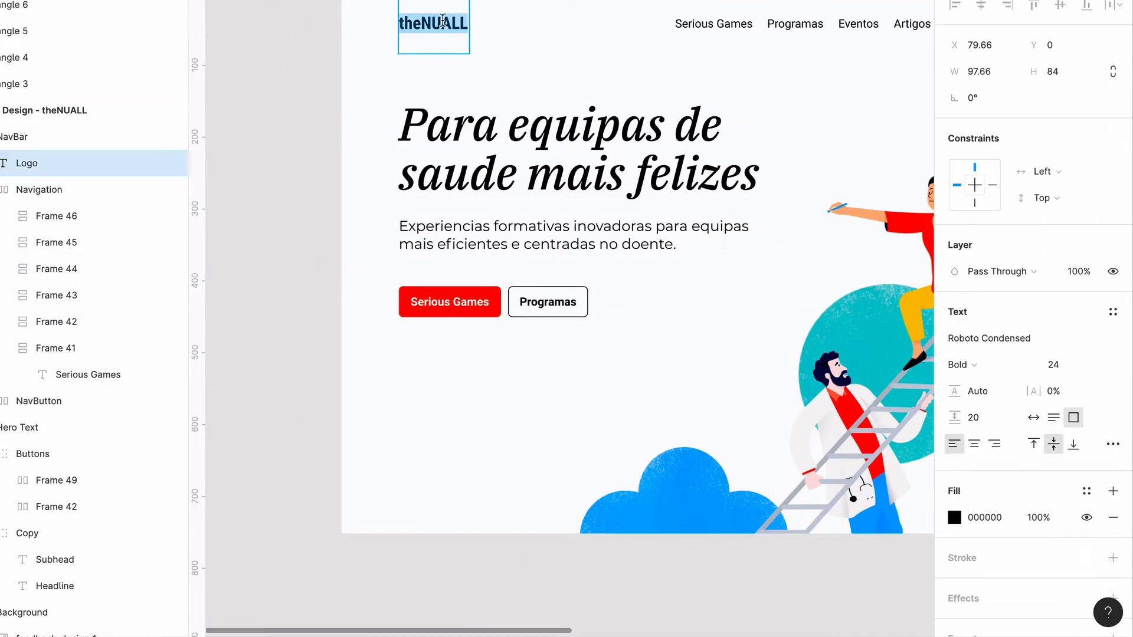
left_click(442, 23)
left_click_drag(421, 24, 470, 25)
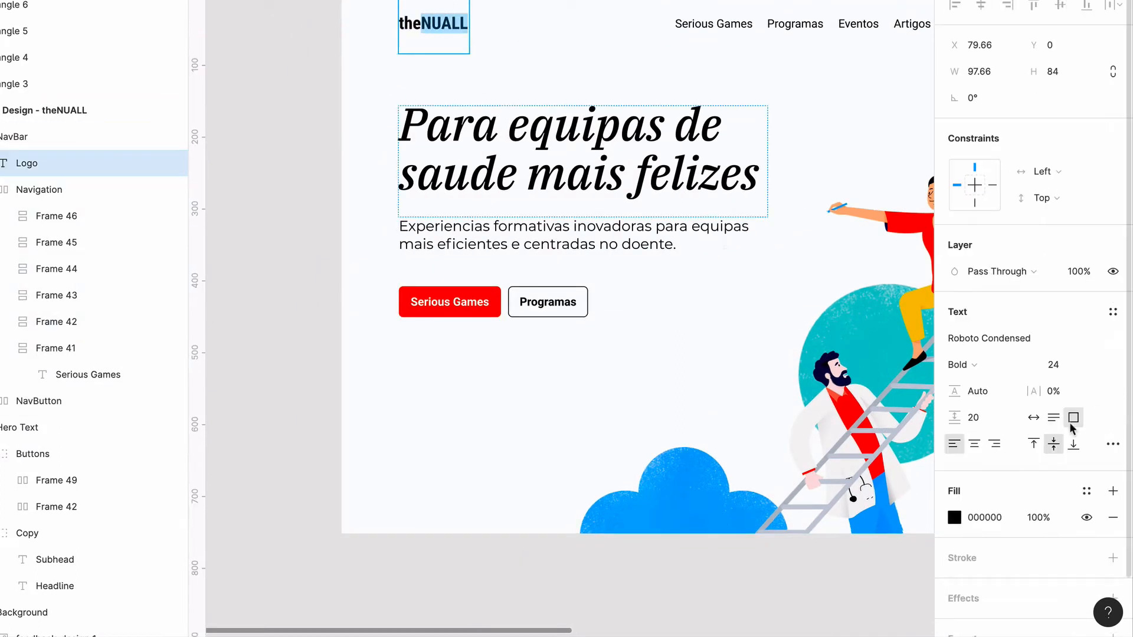
left_click(955, 518)
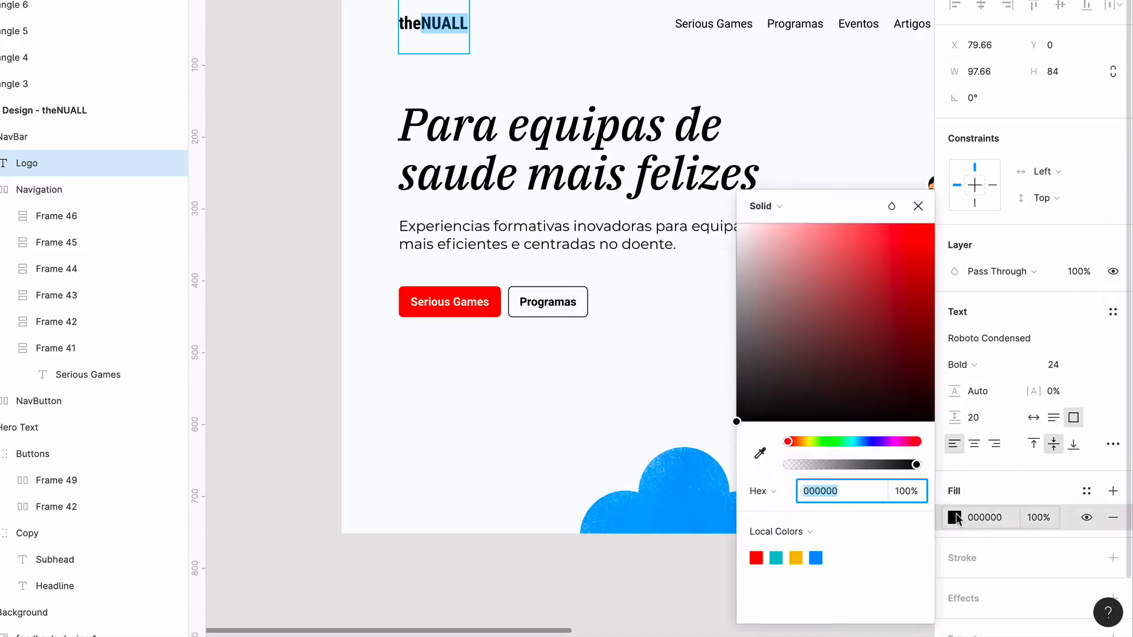
left_click(756, 557)
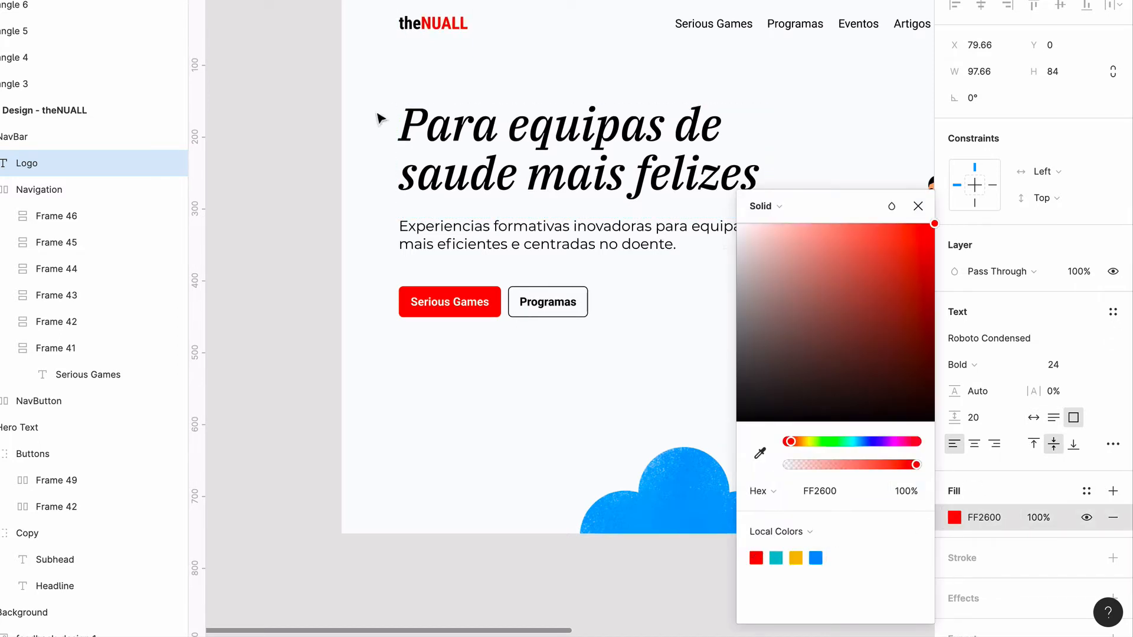
left_click(314, 116)
left_click(314, 116)
Step: Delete the four color swatch rectangles beside the State Design frame
scroll(593, 145, "right", 3)
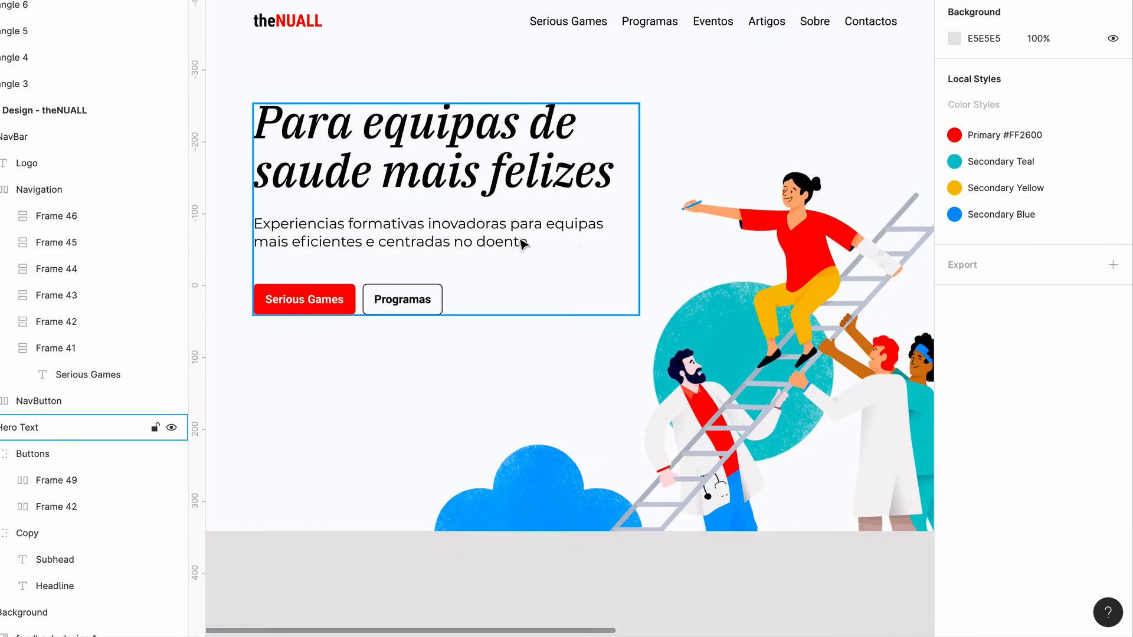
scroll(523, 243, "down", 5)
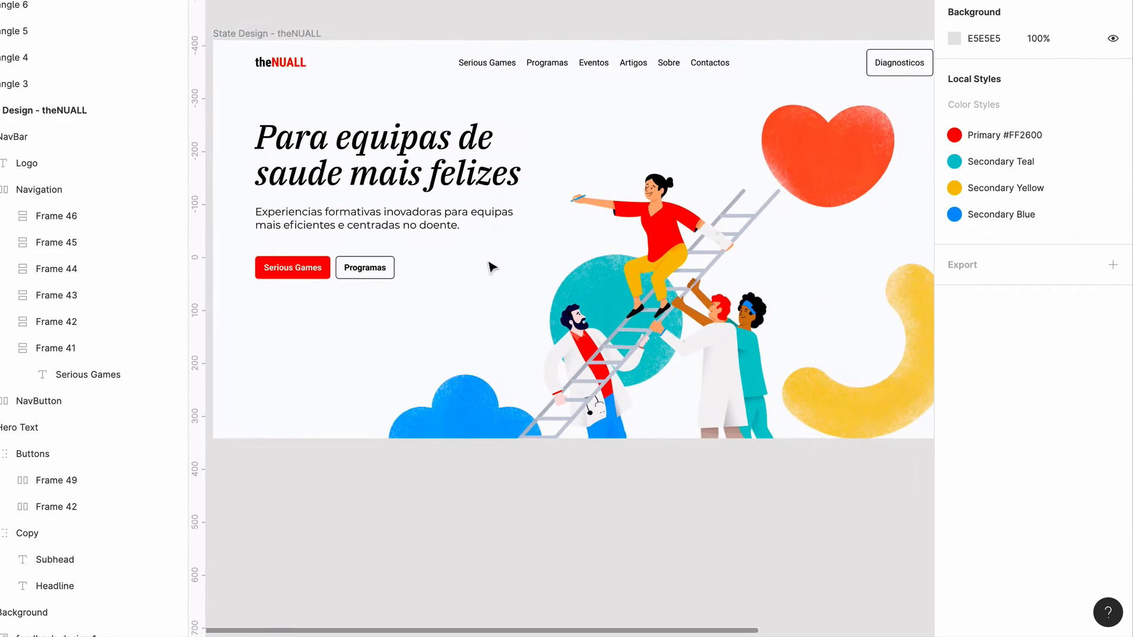
scroll(492, 267, "right", 2)
scroll(492, 267, "down", 1)
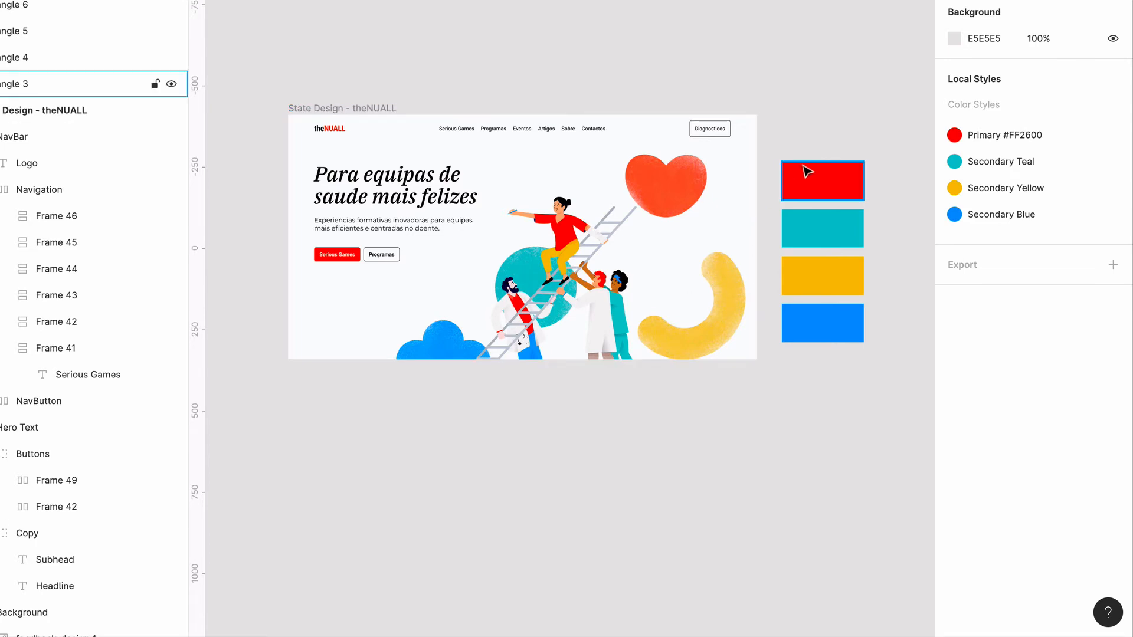
left_click_drag(811, 148, 855, 381)
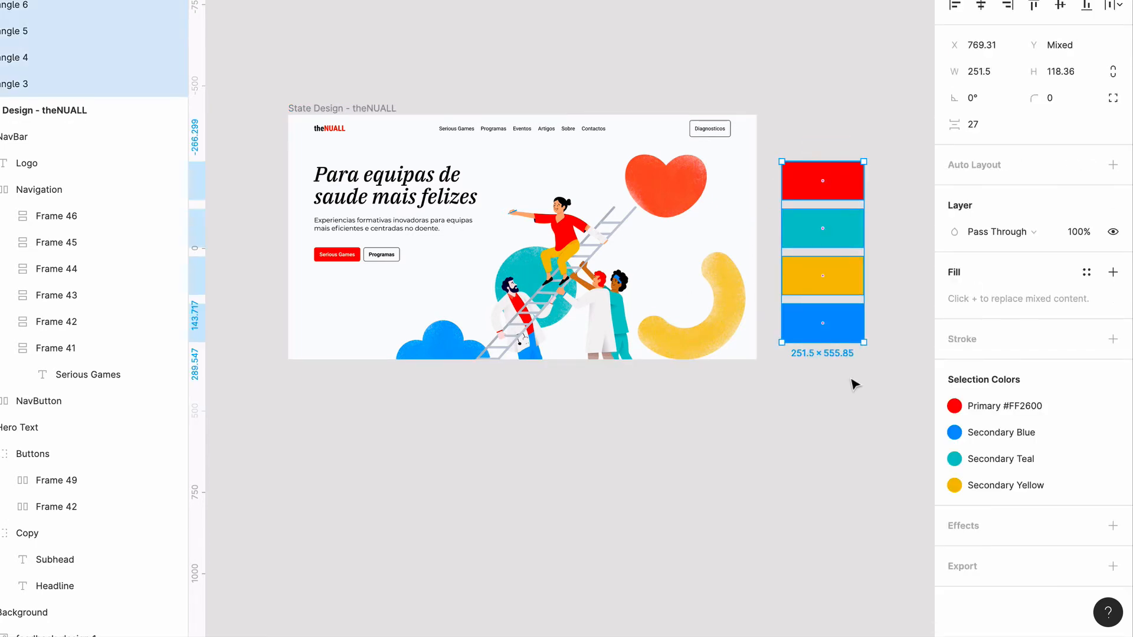
key("Delete")
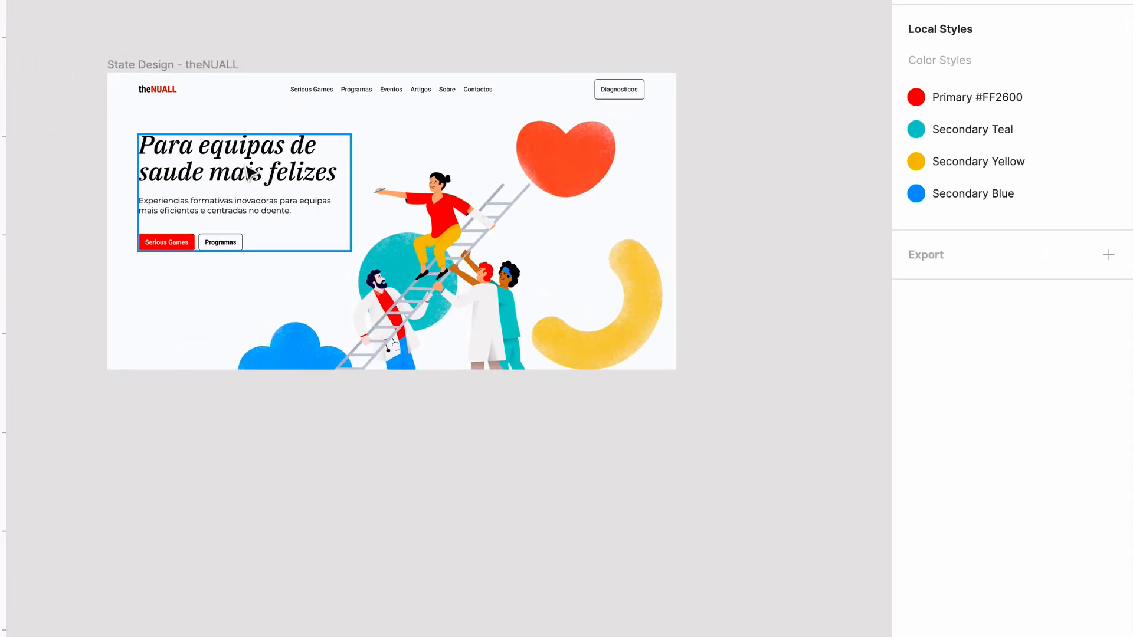
Step: Create a new text style named Headline from the hero headline "Para equipas de saude mais felizes"
scroll(250, 173, "up", 5)
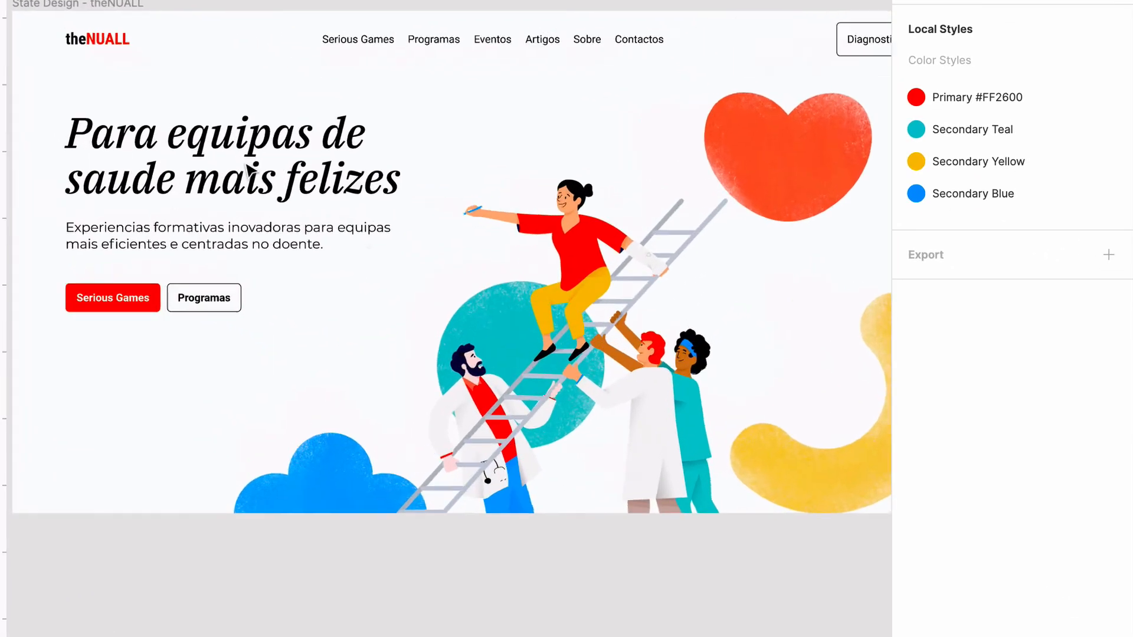
double_click(250, 171)
double_click(245, 168)
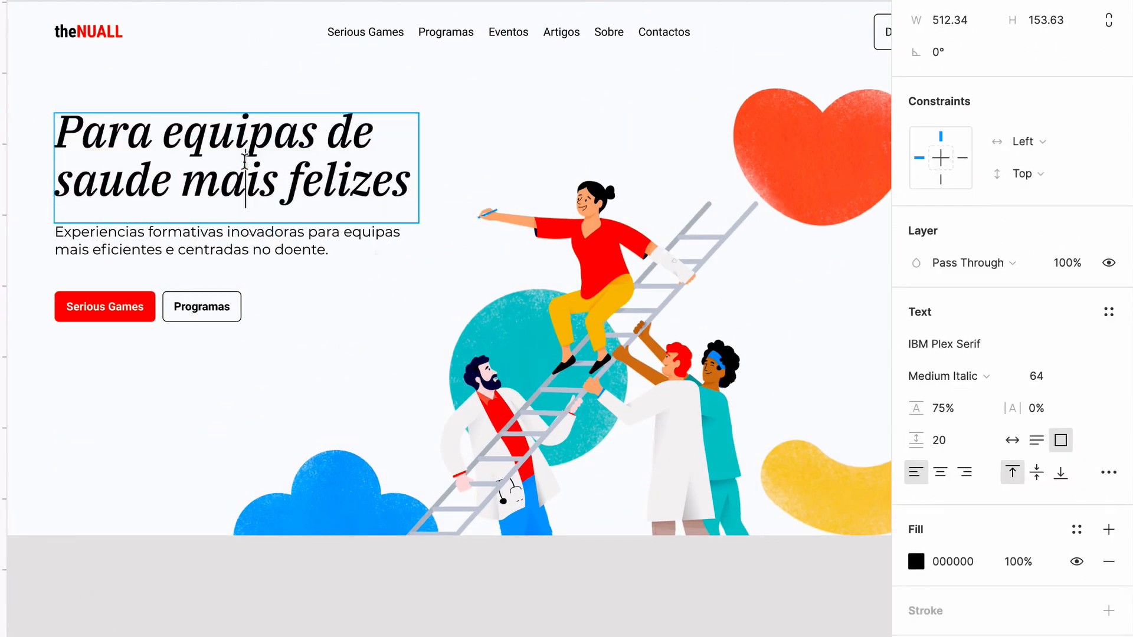
triple_click(245, 160)
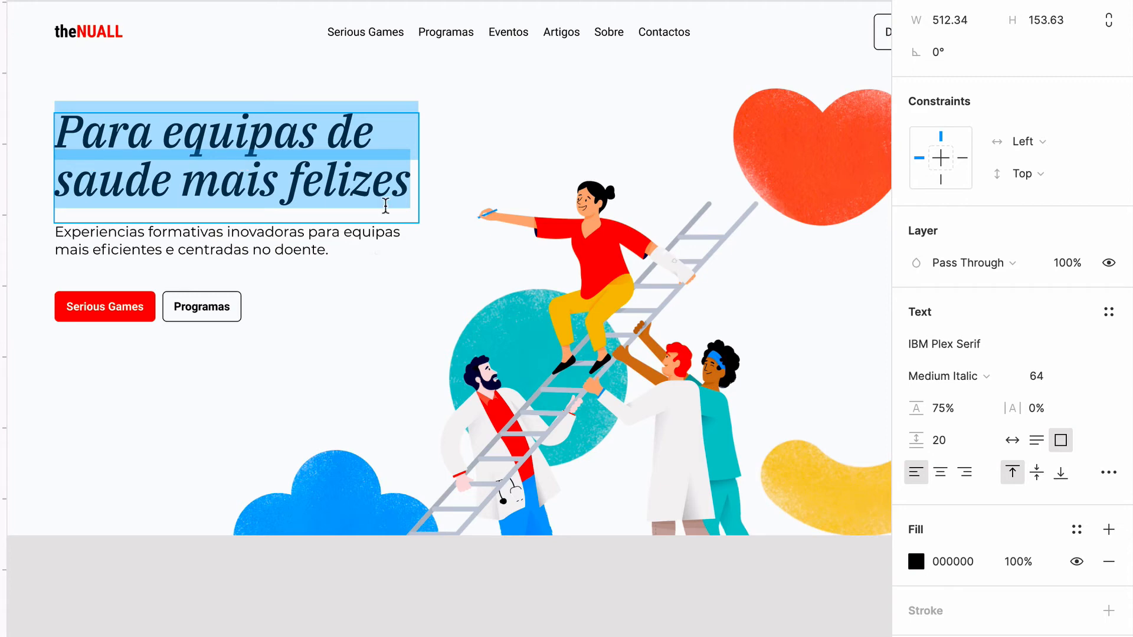
left_click(1109, 313)
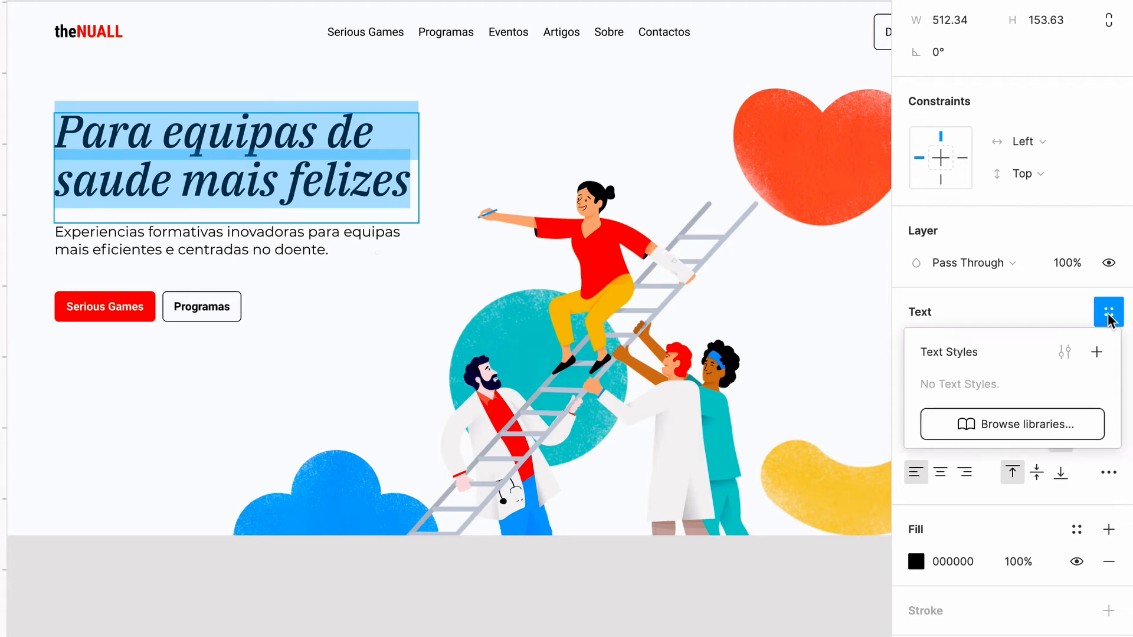
left_click(1096, 352)
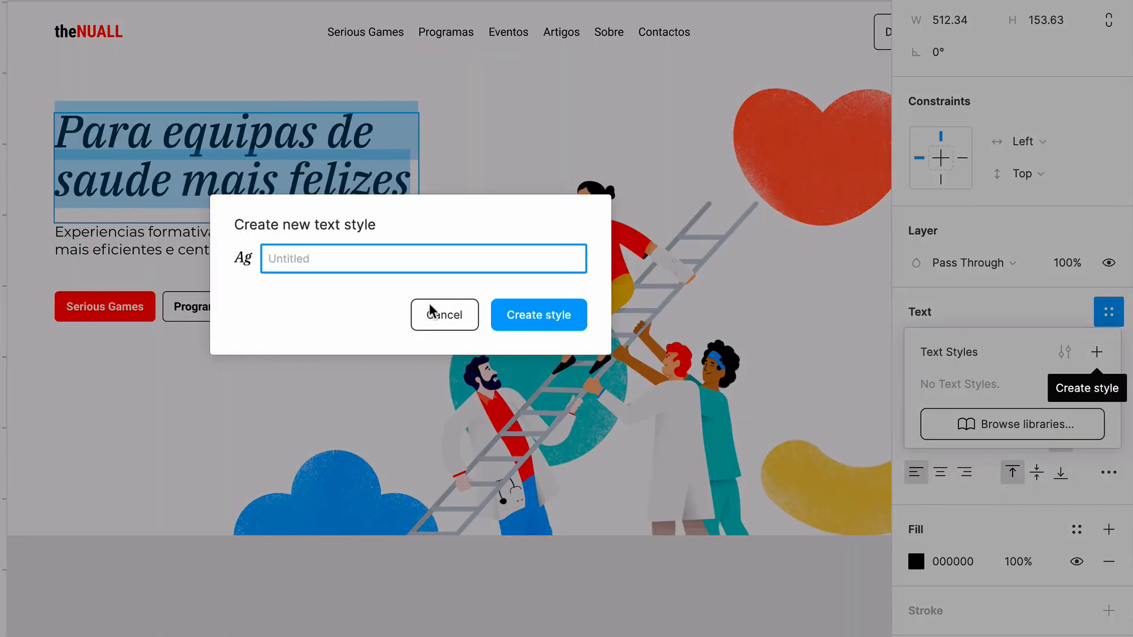
type("Headline")
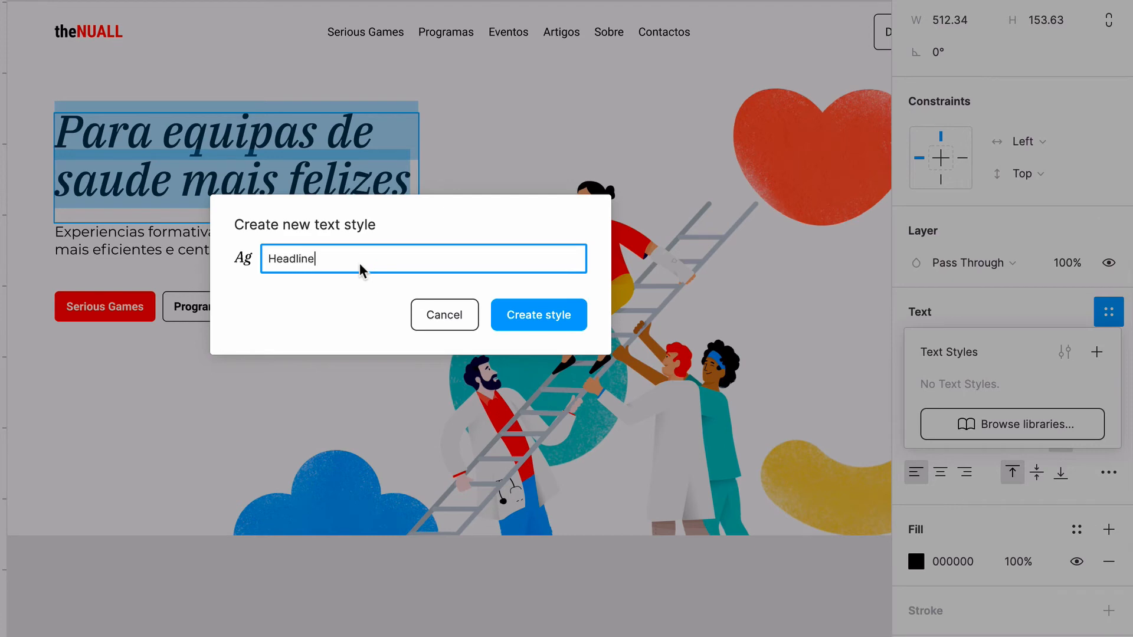
left_click(540, 316)
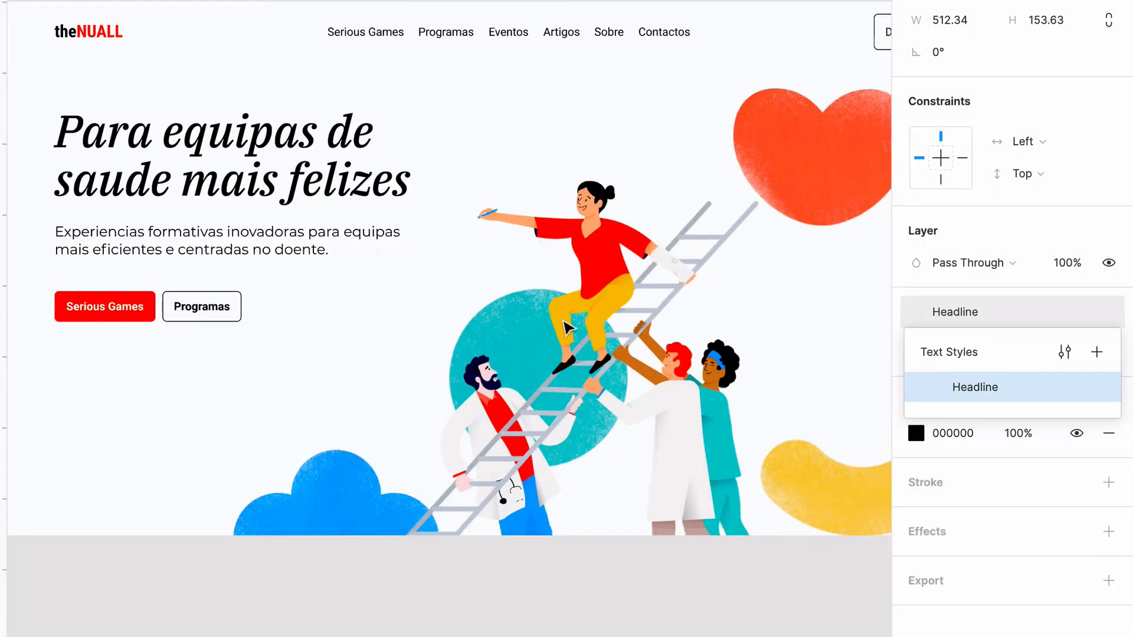
left_click(544, 1)
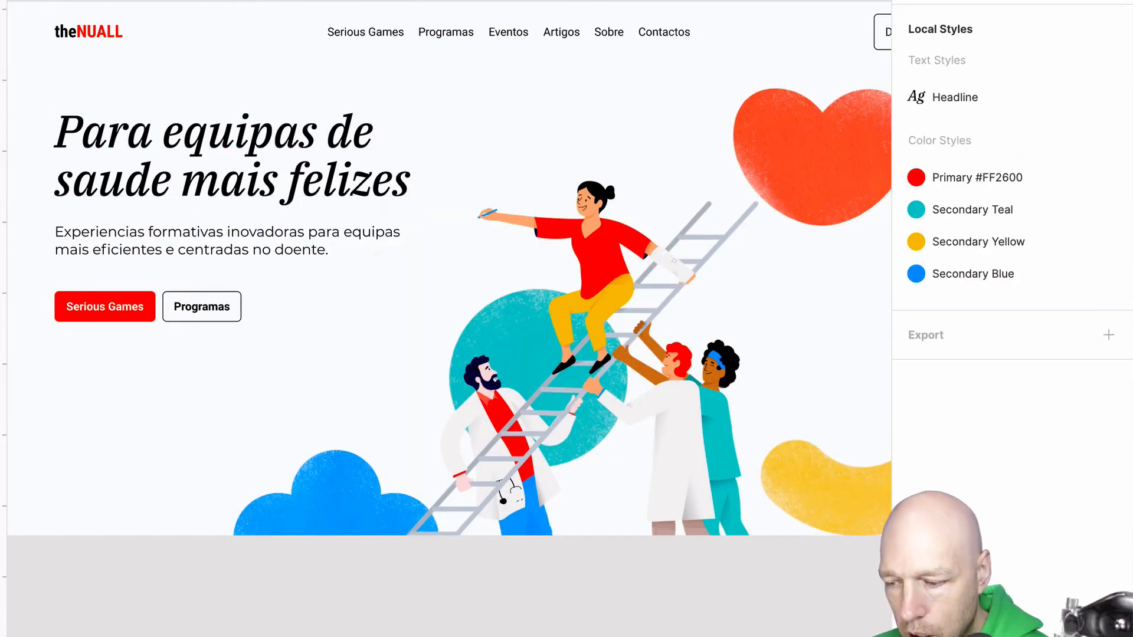
Step: Detach the Headline text style from the hero headline "Para equipas de saude mais felizes" and reapply it
left_click(345, 164)
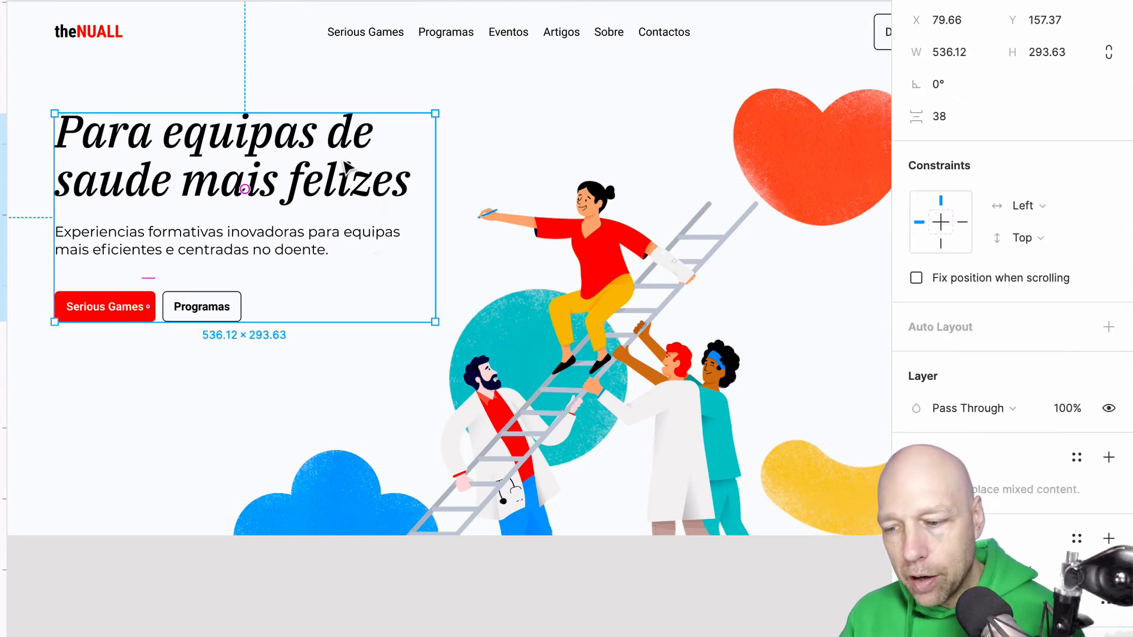
double_click(342, 158)
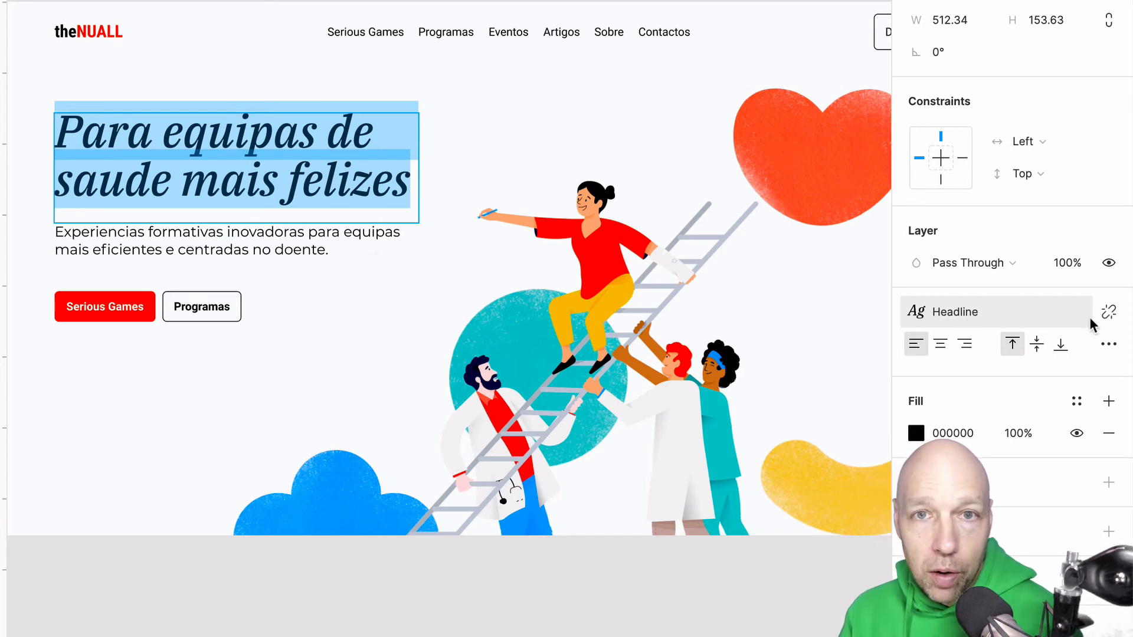
left_click(1109, 312)
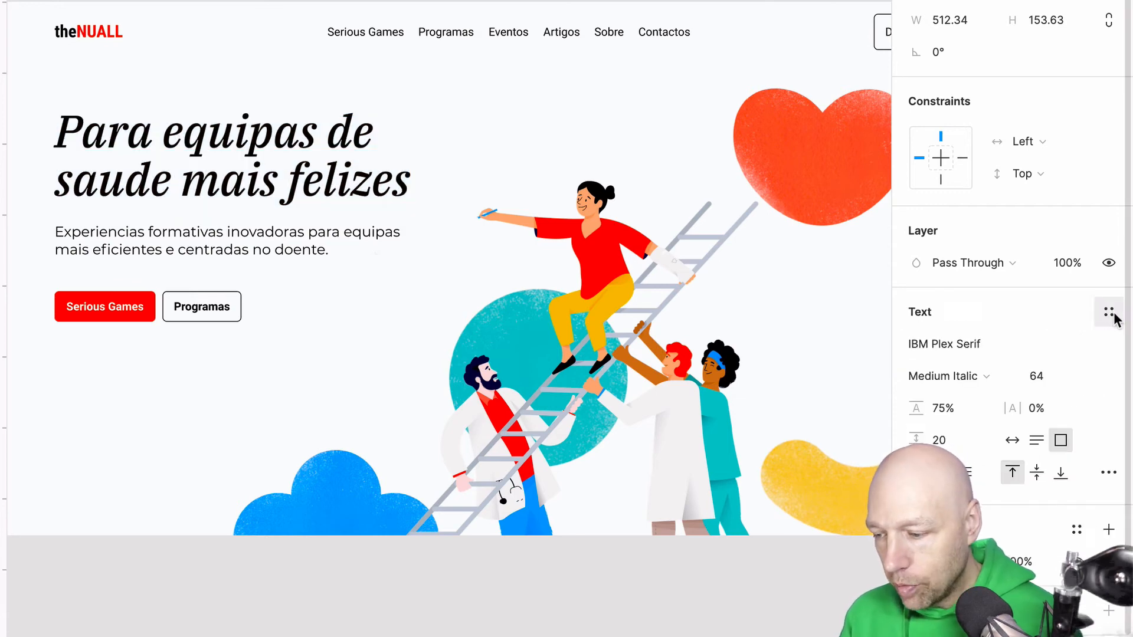
left_click(1109, 314)
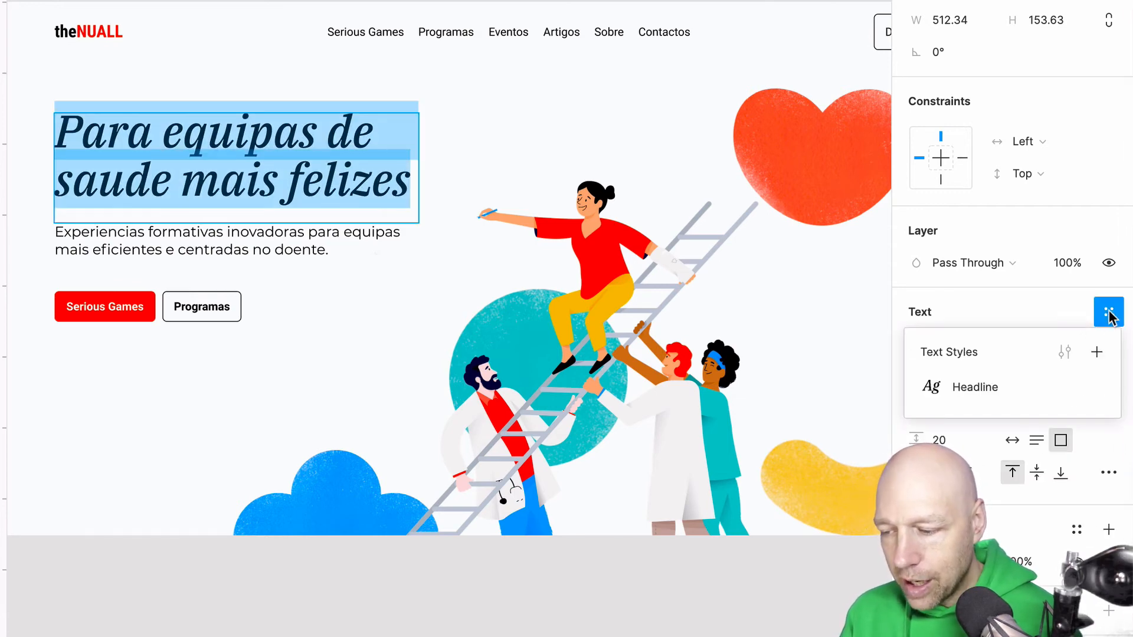
left_click(982, 386)
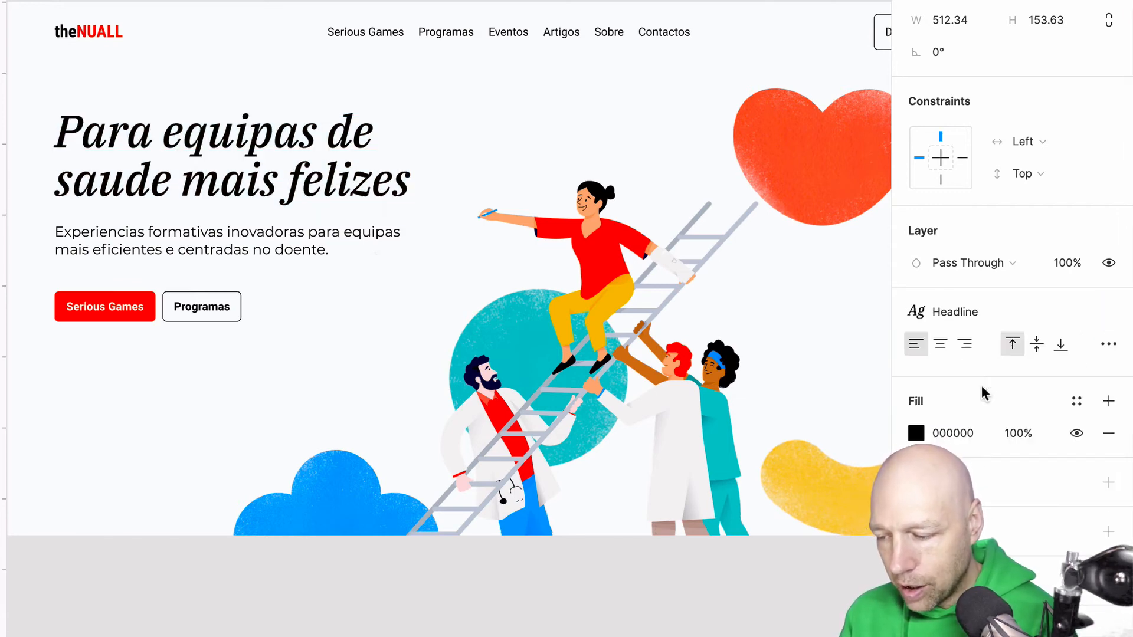
Step: Open the Headline text style's settings with its name ready for editing
left_click(983, 311)
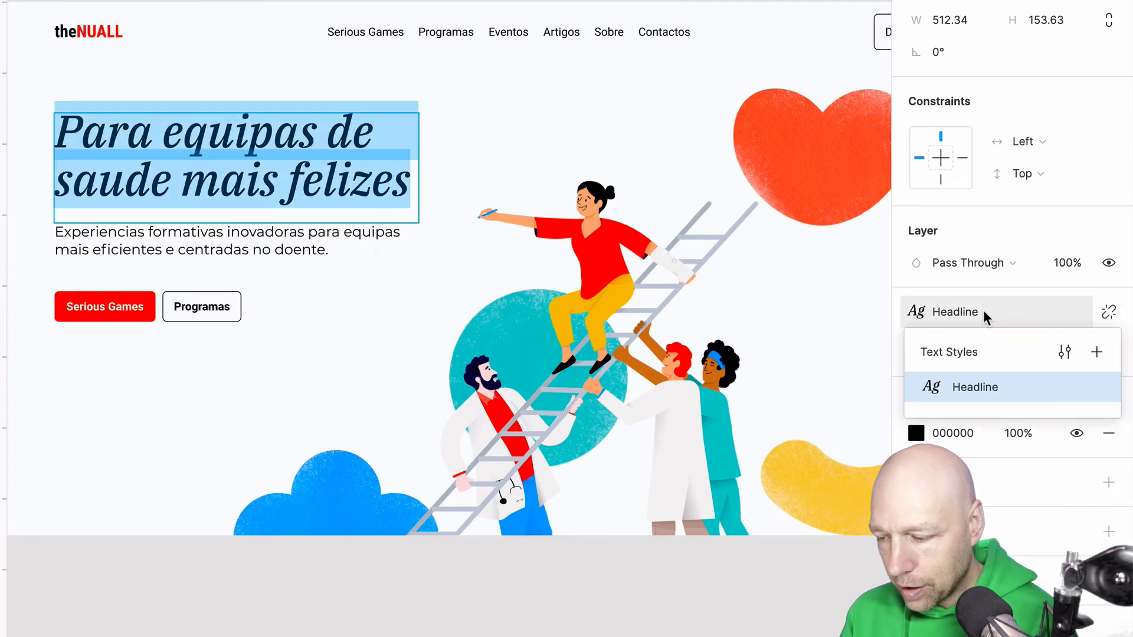
left_click(1064, 352)
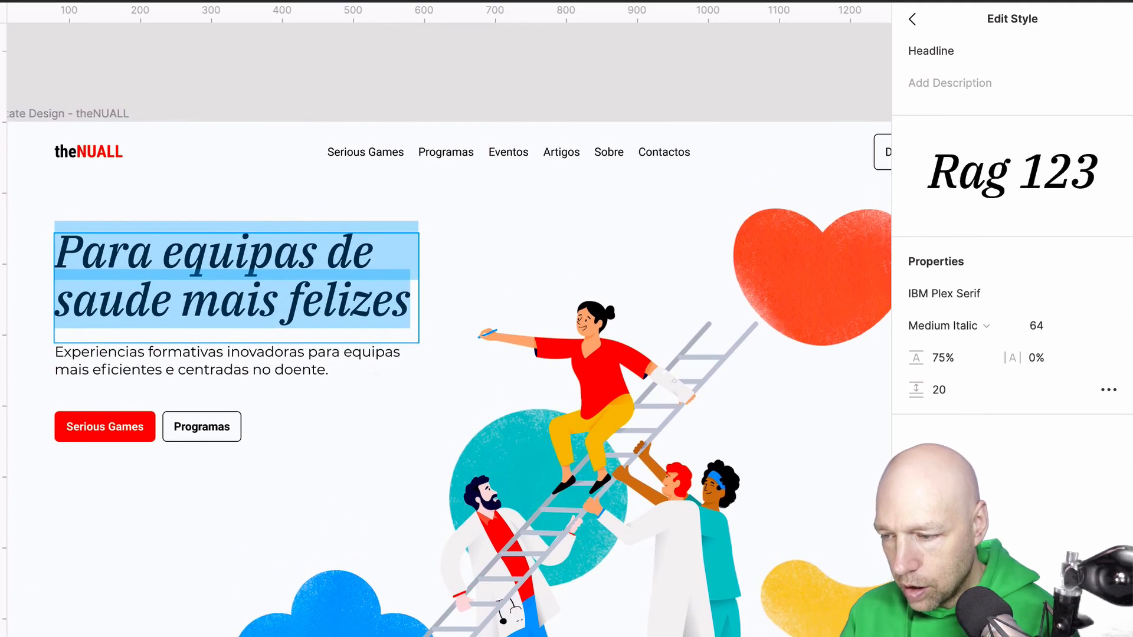
left_click(938, 52)
left_click(975, 54)
type("- ")
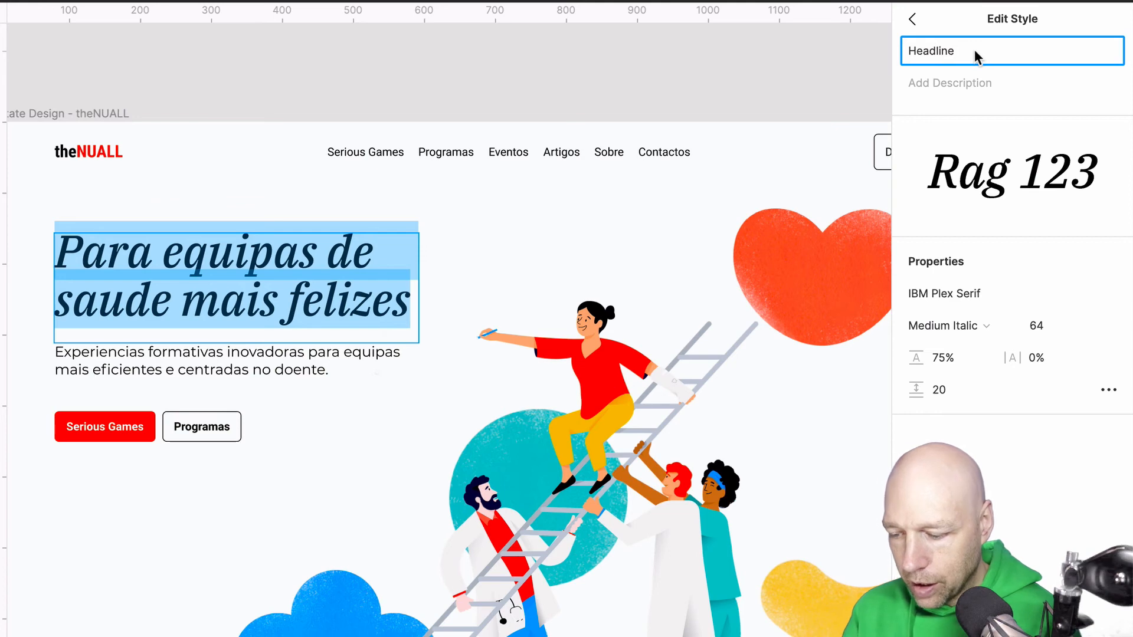
type("Haro")
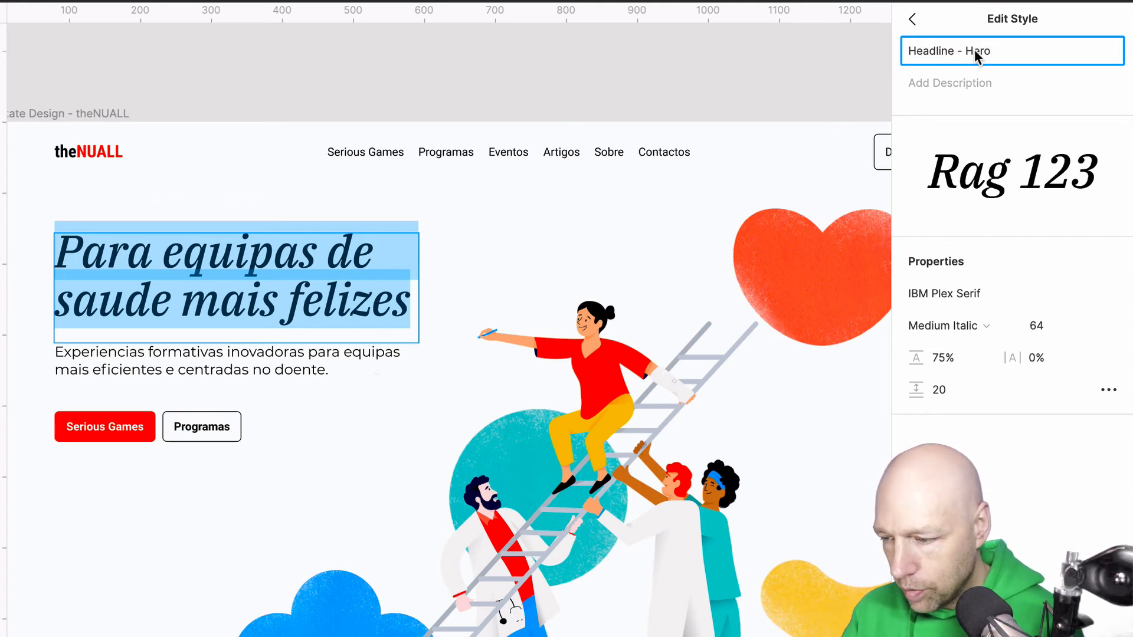
key("BackSpace")
key("BackSpace")
key("BackSpace")
key("BackSpace")
key("BackSpace")
key("BackSpace")
key("BackSpace")
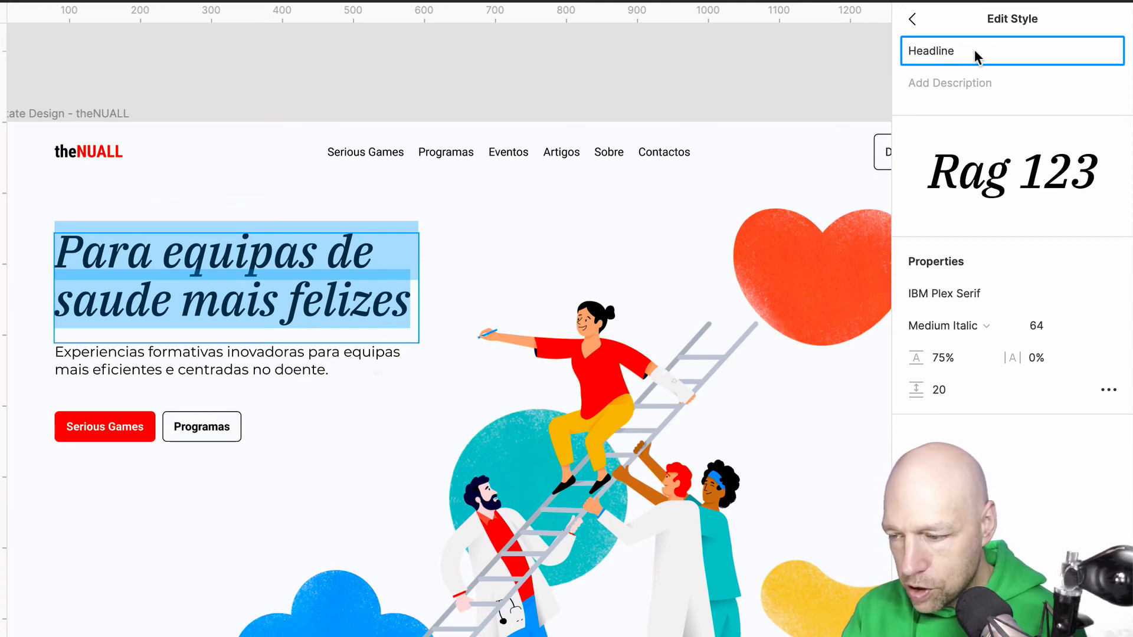
Step: Rename the Headline text style as "Hero - H1" and leave the style settings
key("Left")
key("Left")
key("Left")
type("Hero -")
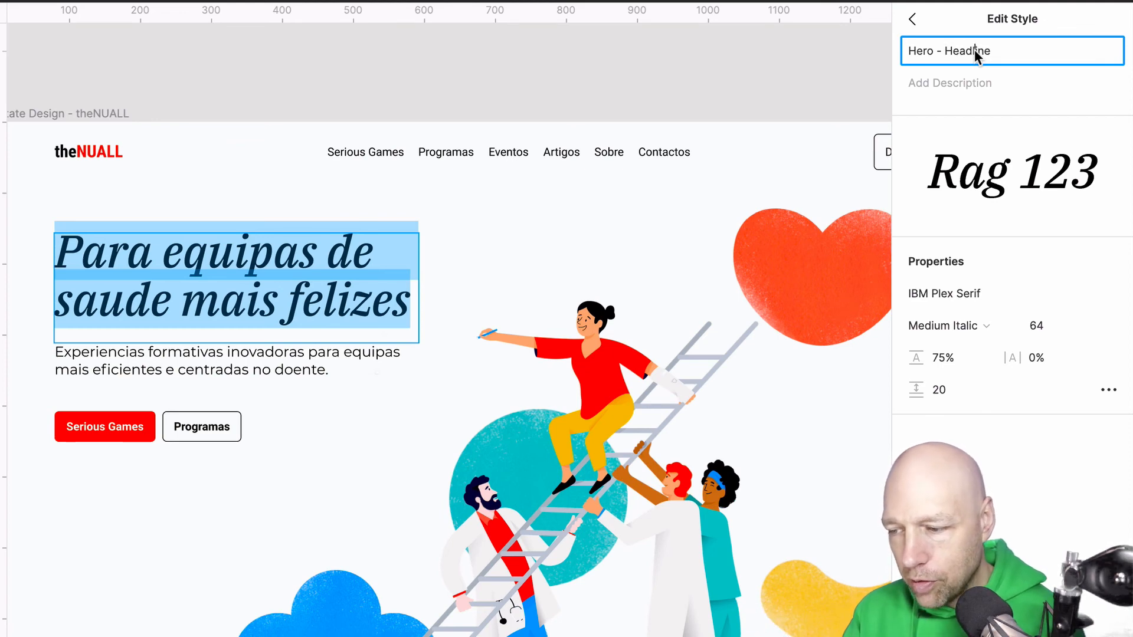
key("BackSpace")
key("BackSpace")
key("BackSpace")
key("BackSpace")
key("BackSpace")
key("BackSpace")
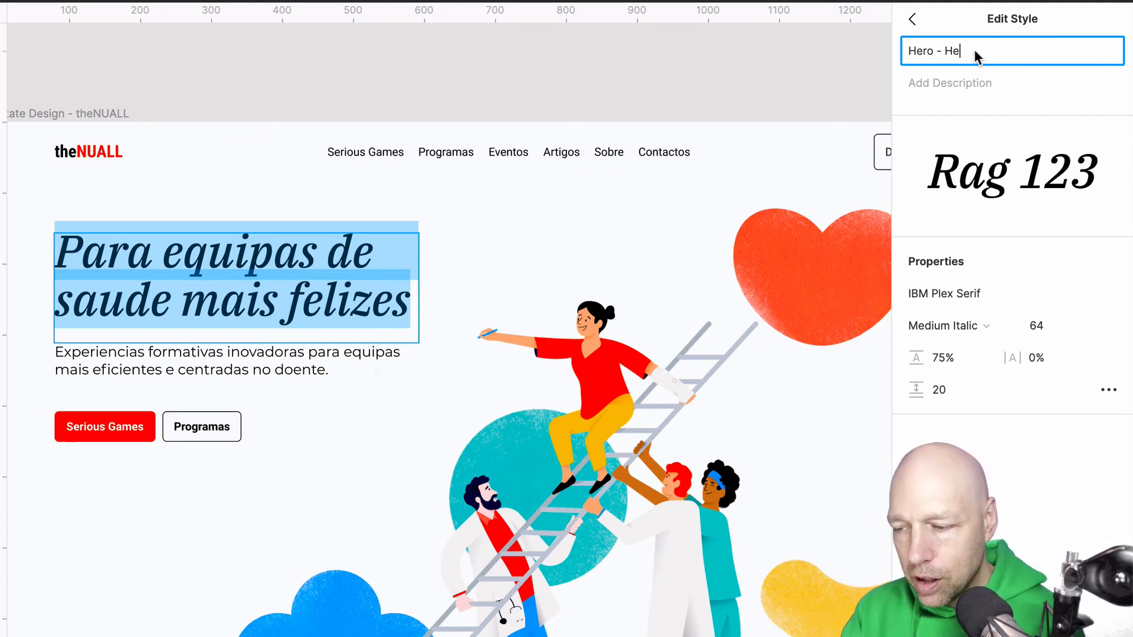
type("1")
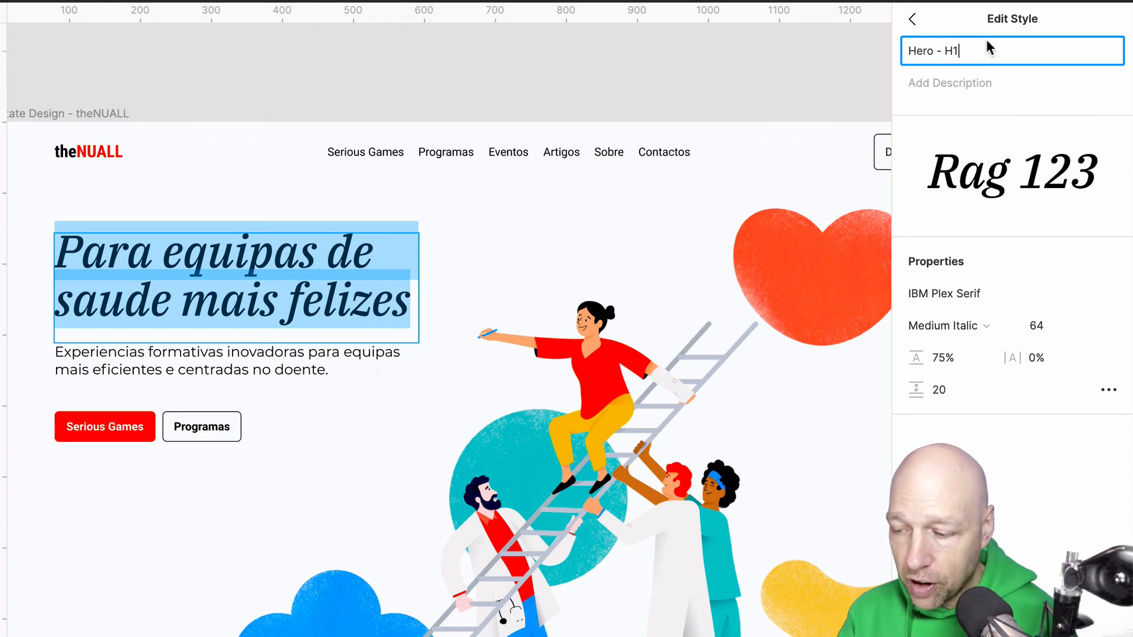
left_click(917, 26)
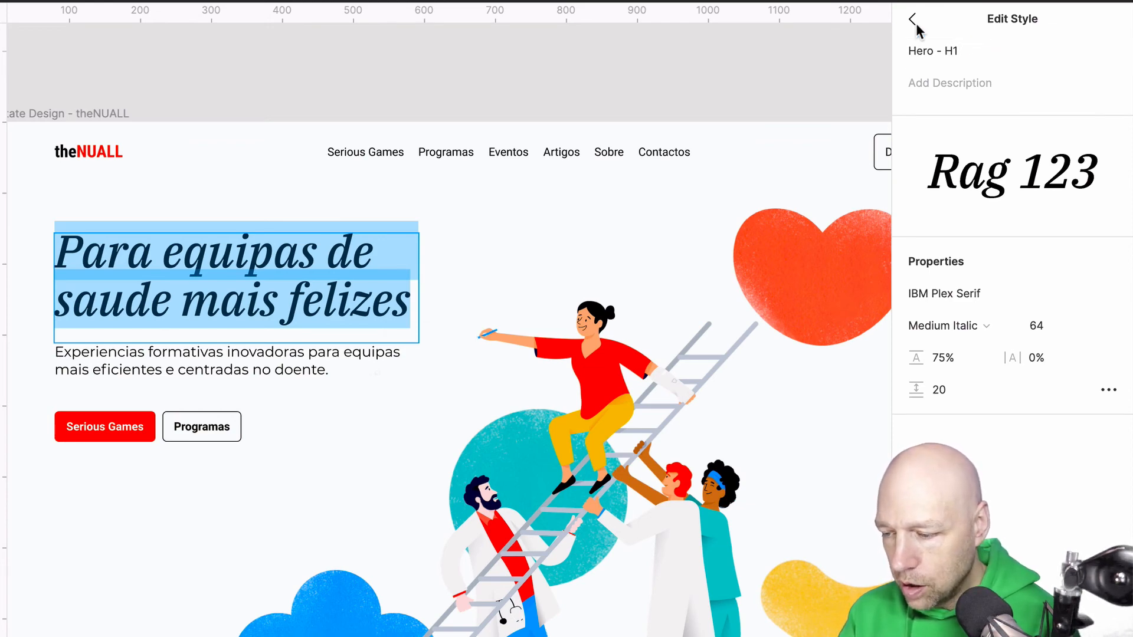
left_click(917, 26)
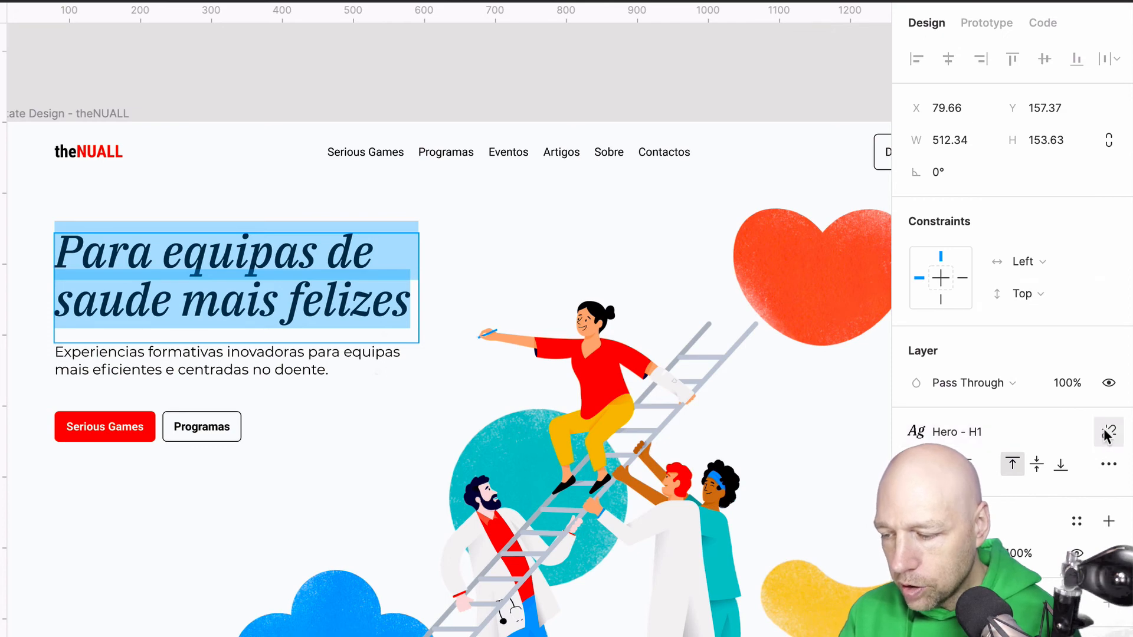
Step: Add the description "For usage on homepage only" to the Hero - H1 text style and deselect the headline
left_click(1052, 444)
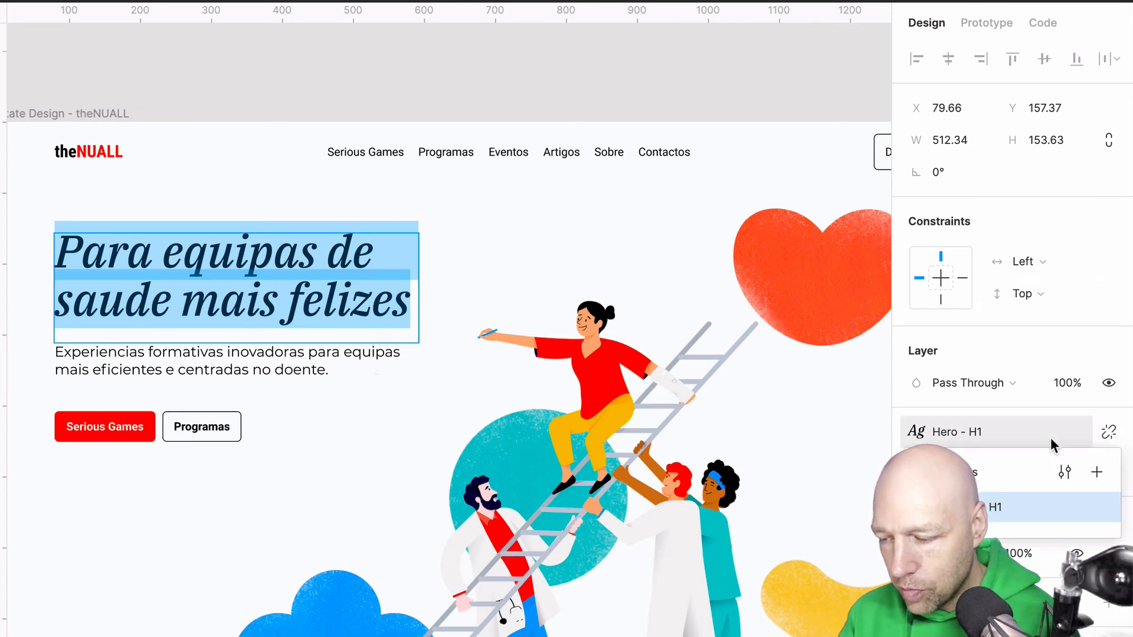
left_click(1064, 472)
left_click(954, 84)
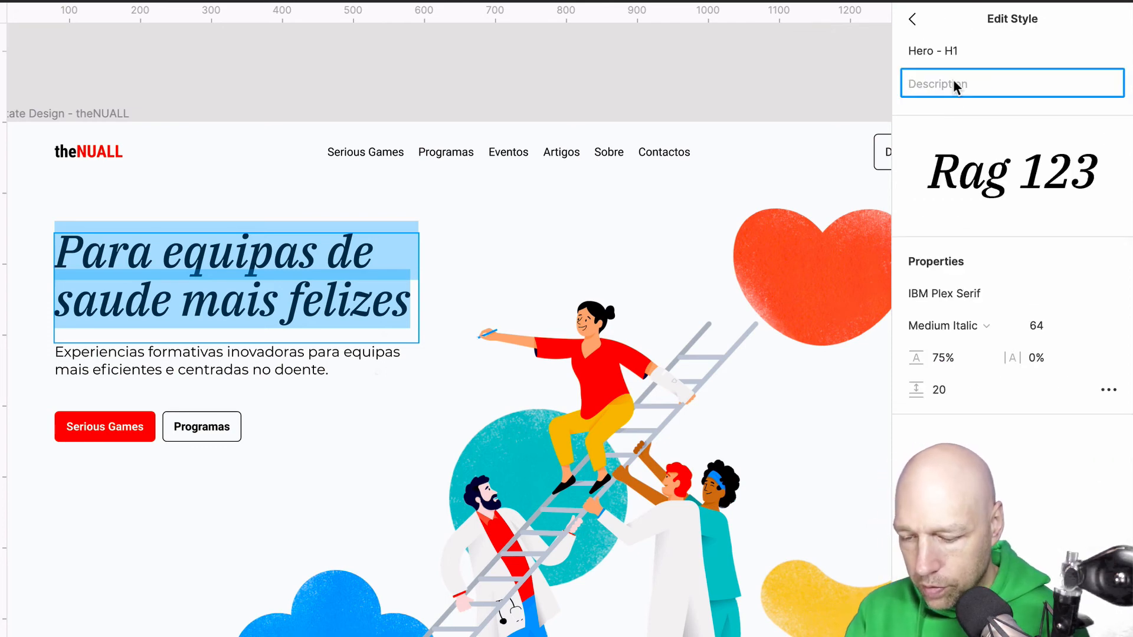
type("For usage on ")
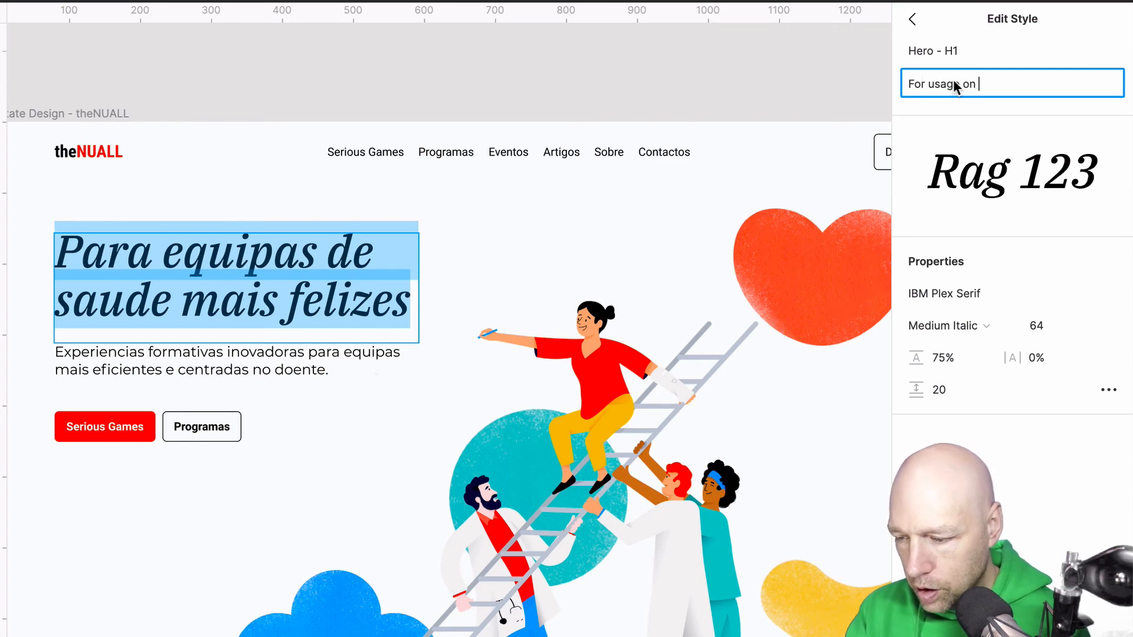
type("homepage o")
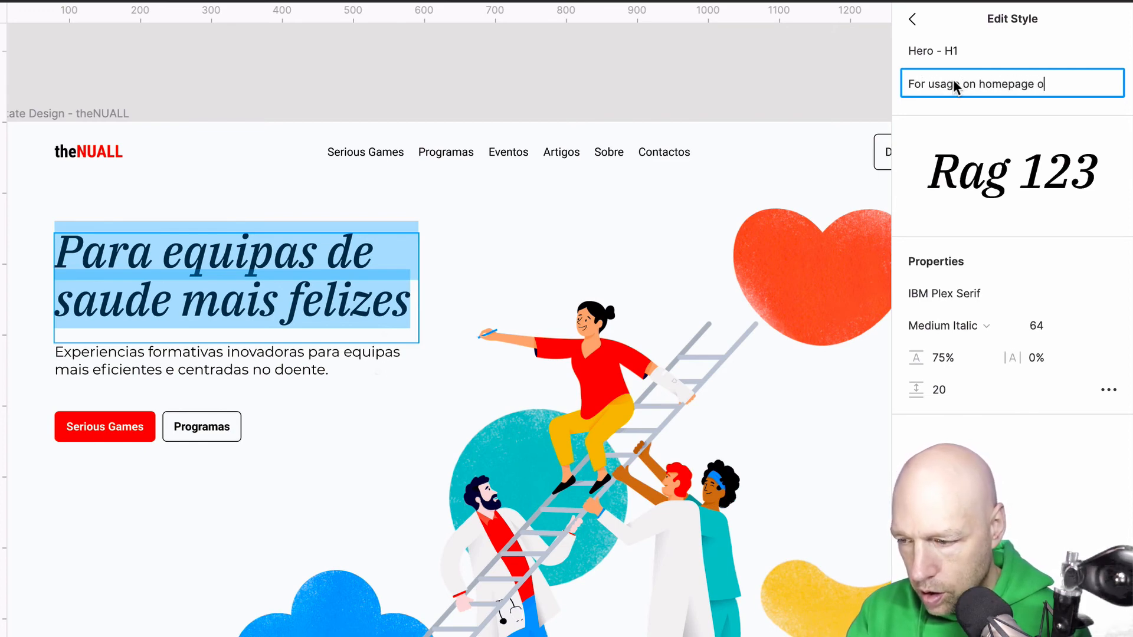
type("nly")
left_click(909, 21)
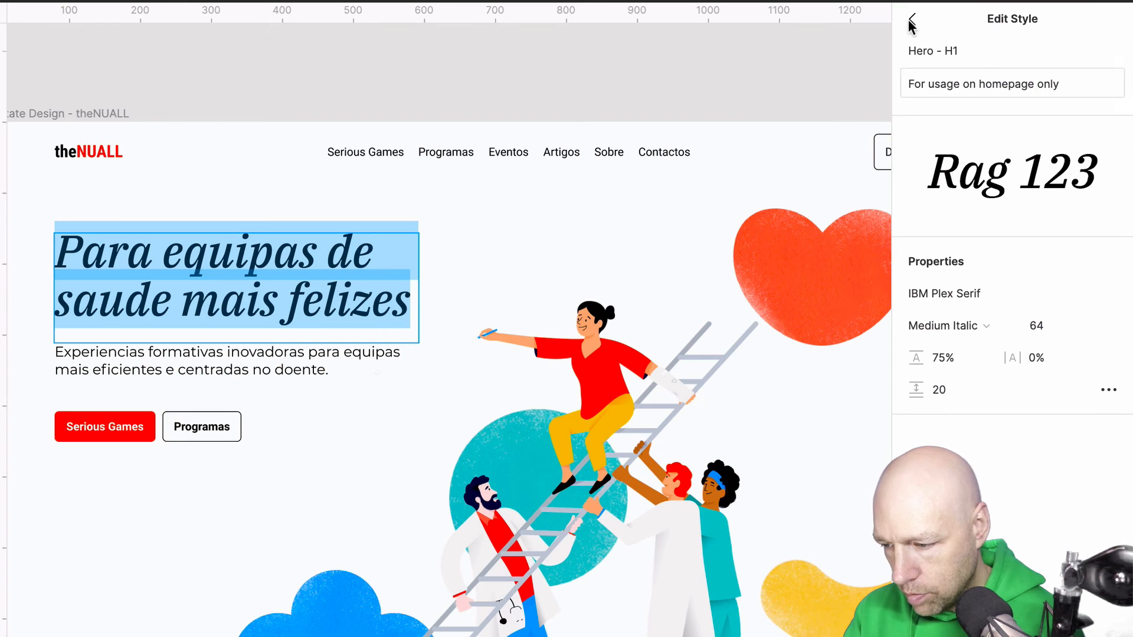
key("Escape")
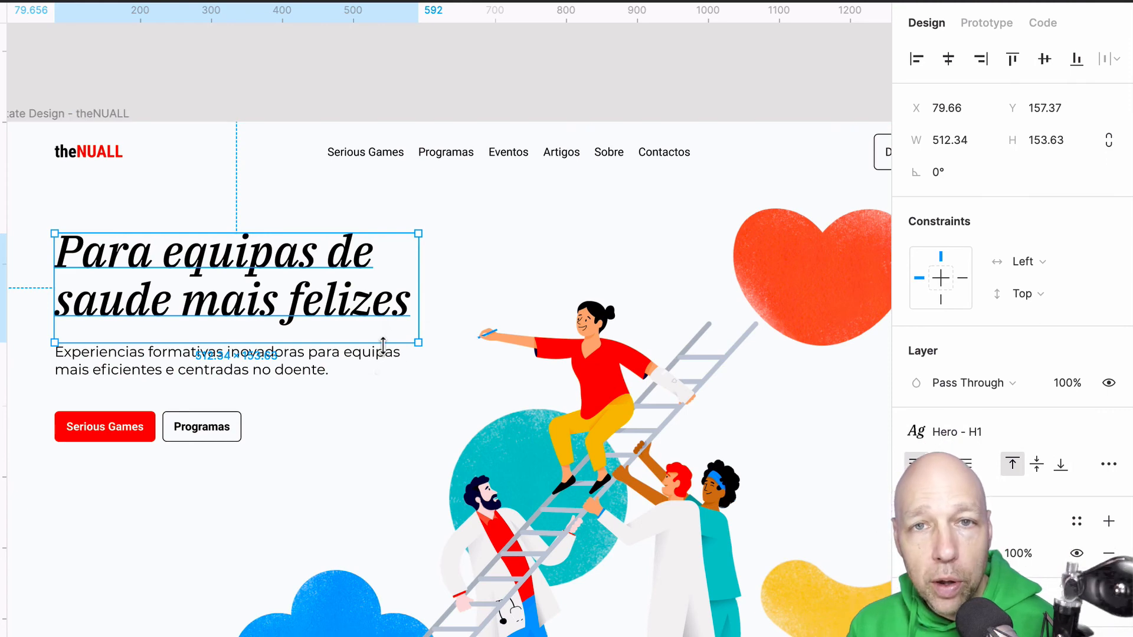
left_click(336, 84)
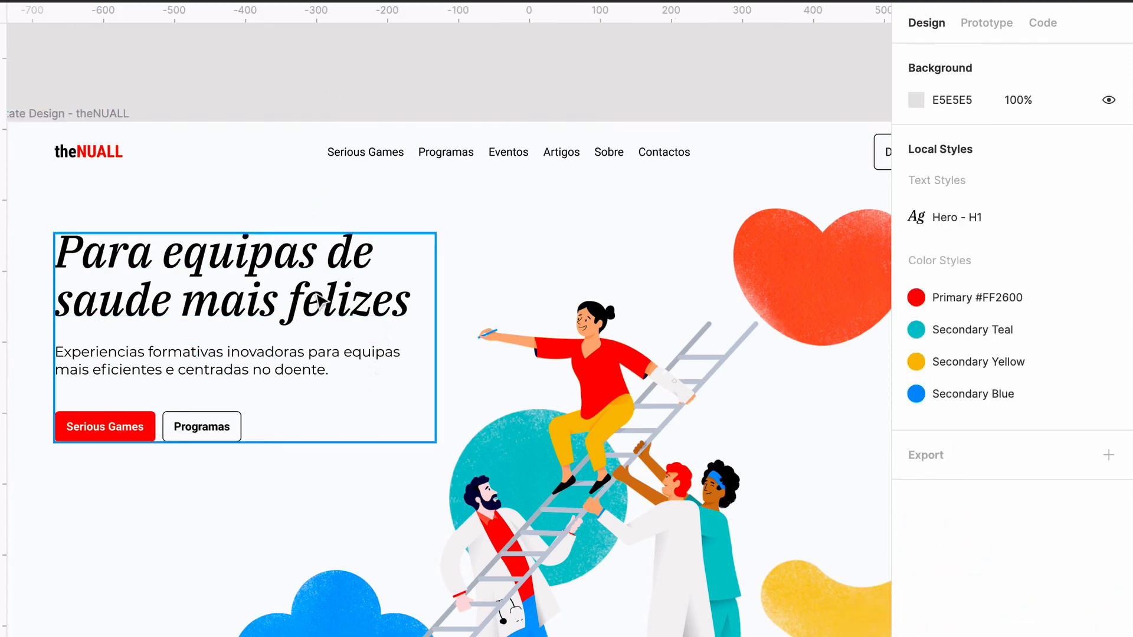
Step: Create a new text style named "Navbar - Link" from the Serious Games link in the navigation bar
left_click(369, 152)
left_click(368, 153)
left_click(1110, 304)
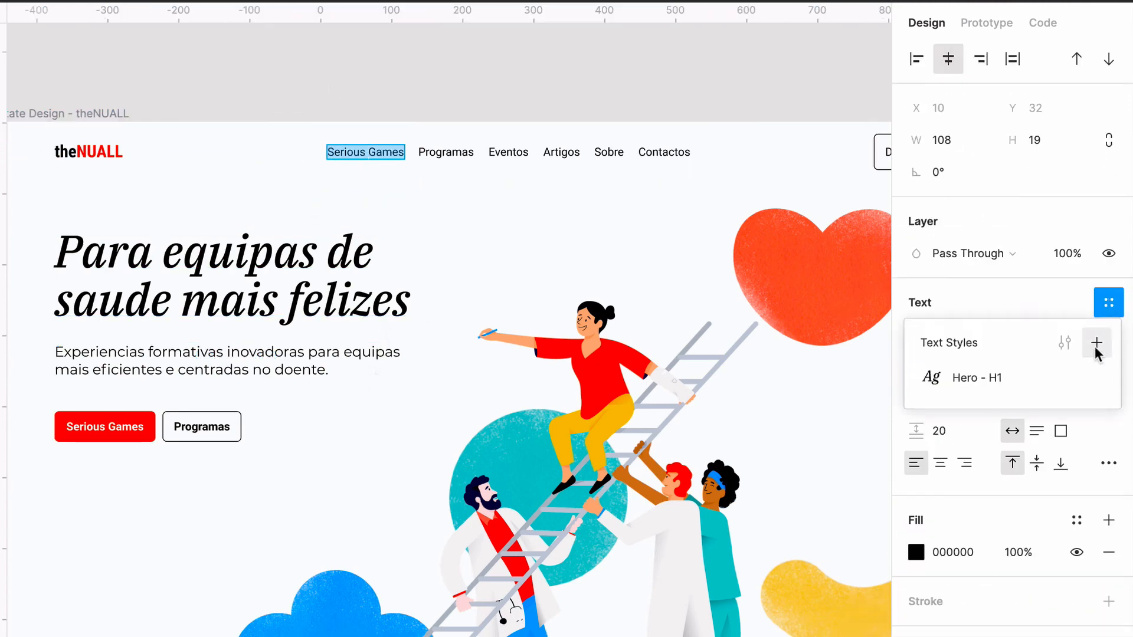
left_click(1096, 343)
type("Navbal")
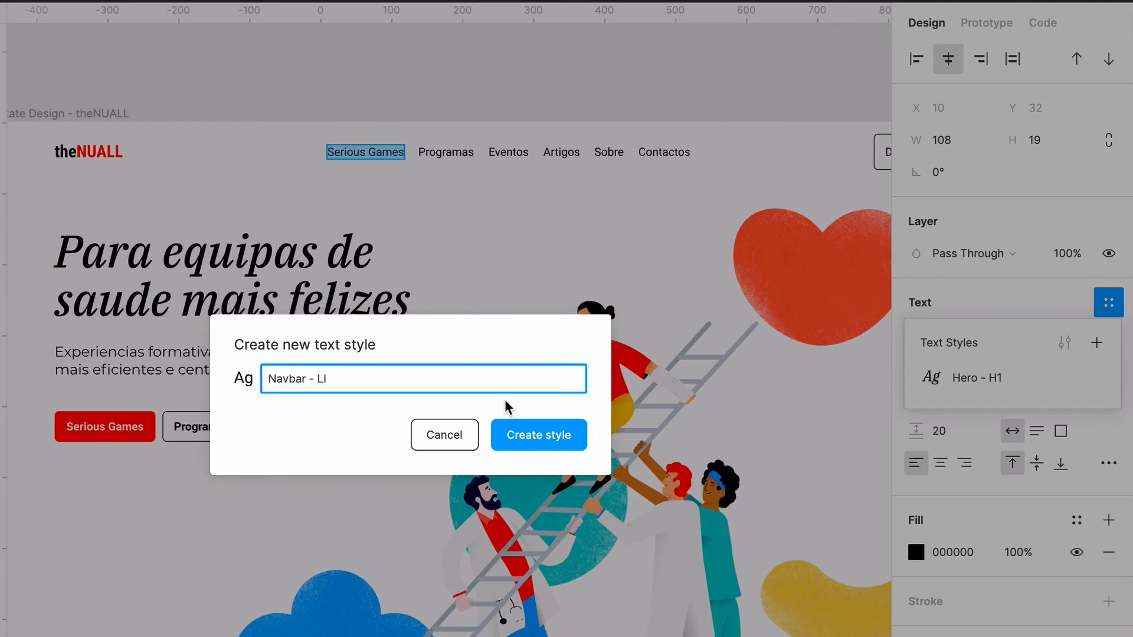
type(" - Link")
left_click(561, 434)
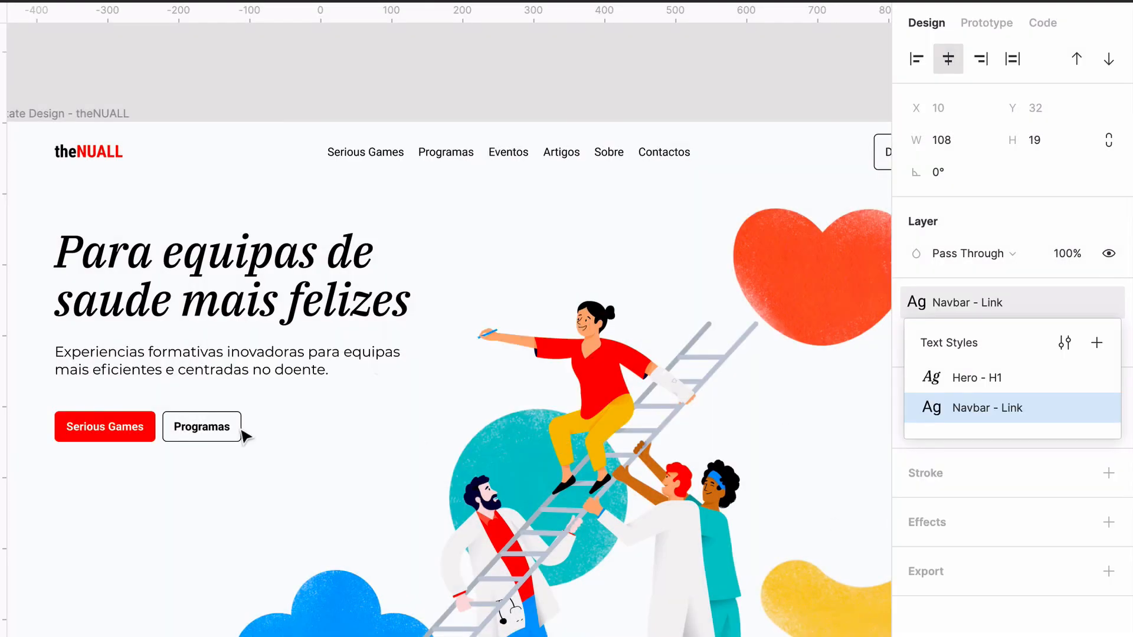
Step: Create a new text style named "Hero - H3" from the hero paragraph below the headline
left_click(217, 425)
left_click(122, 426)
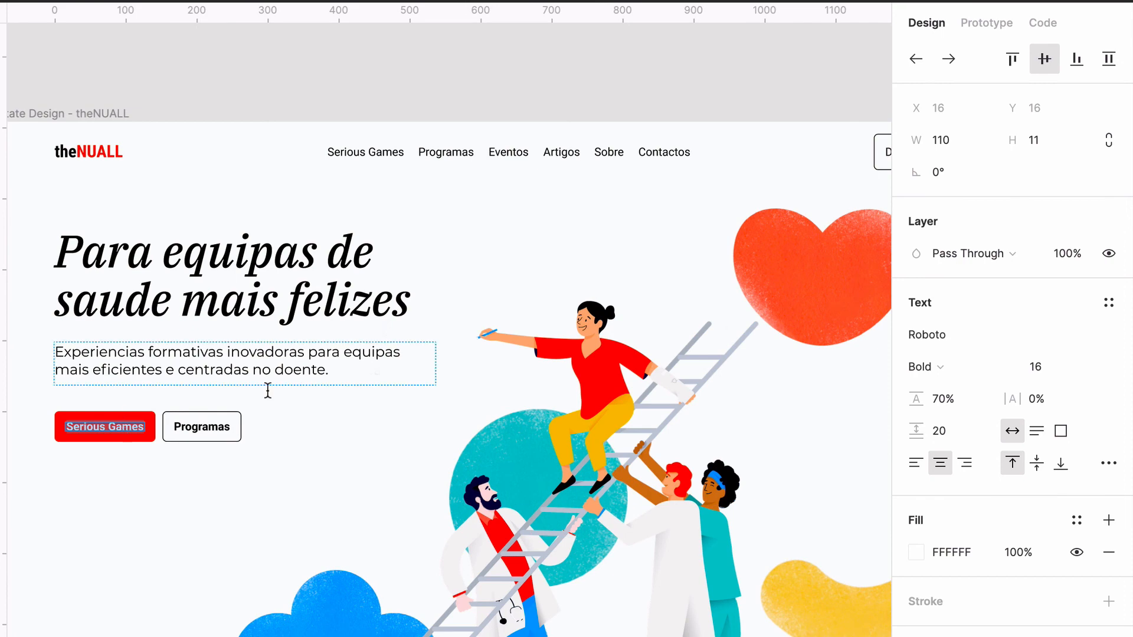
double_click(221, 370)
key("ctrl+a")
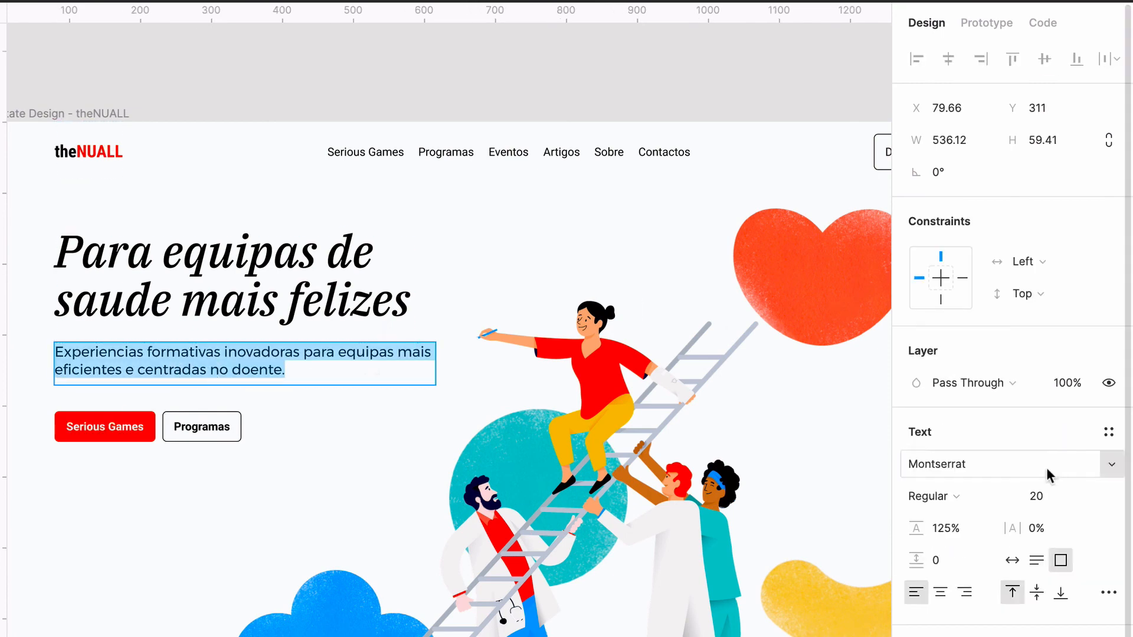
left_click(1109, 432)
left_click(1096, 472)
type("Hero -")
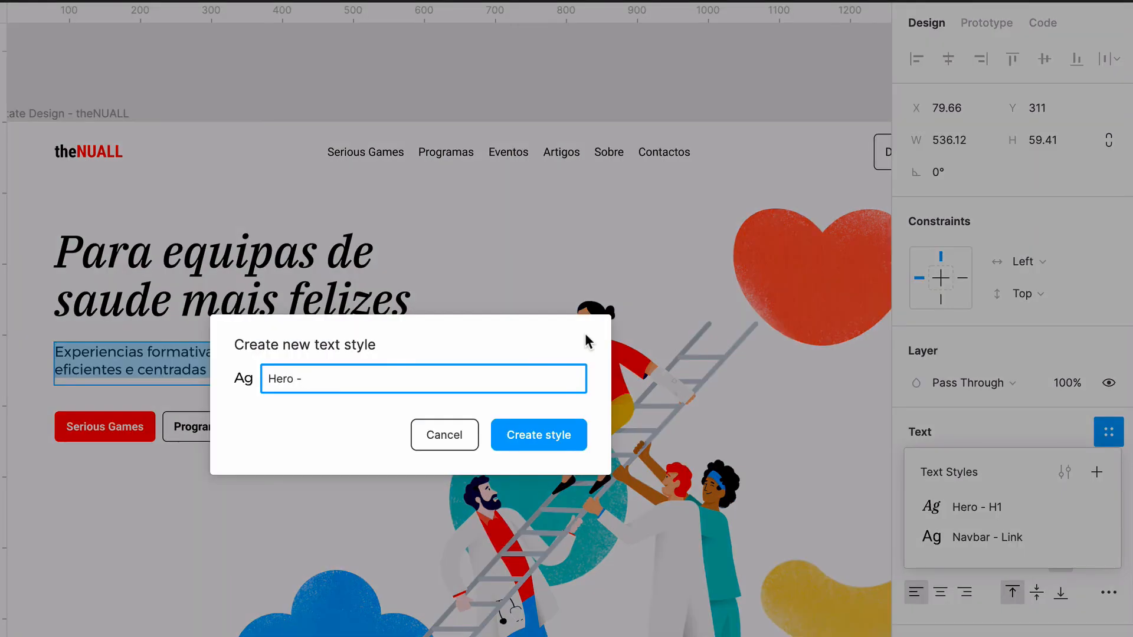
type(" H3")
left_click(539, 435)
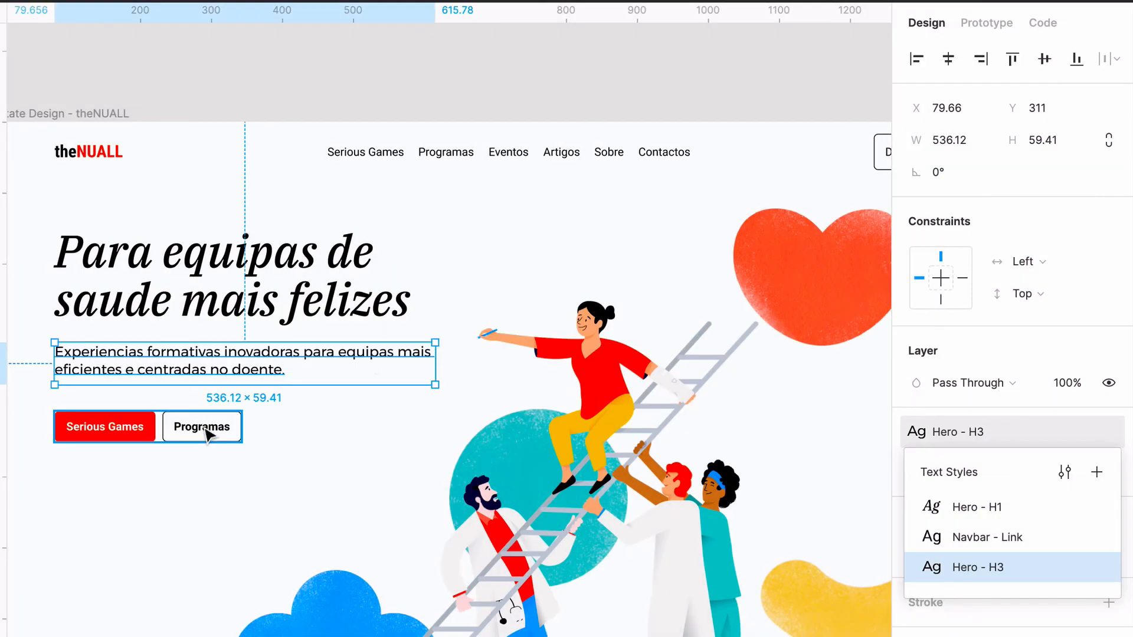
Step: Create a new text style named "Button Text" from the hero's Programas button label and clear the selection
double_click(206, 431)
left_click(1108, 302)
left_click(1096, 343)
type("Button Text")
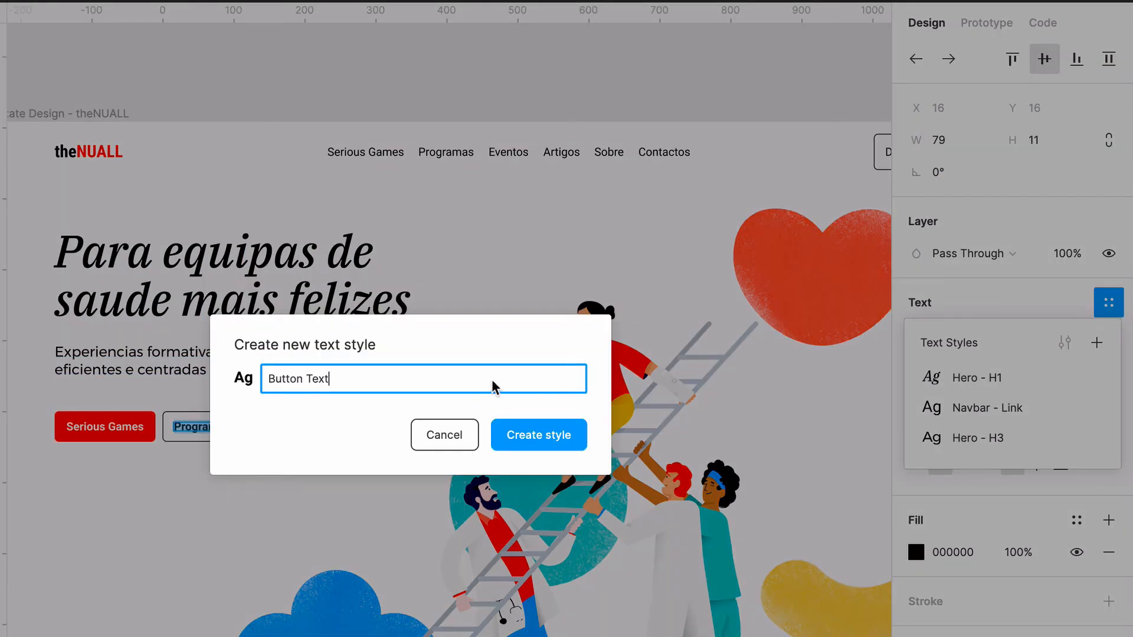
key("Return")
left_click(631, 103)
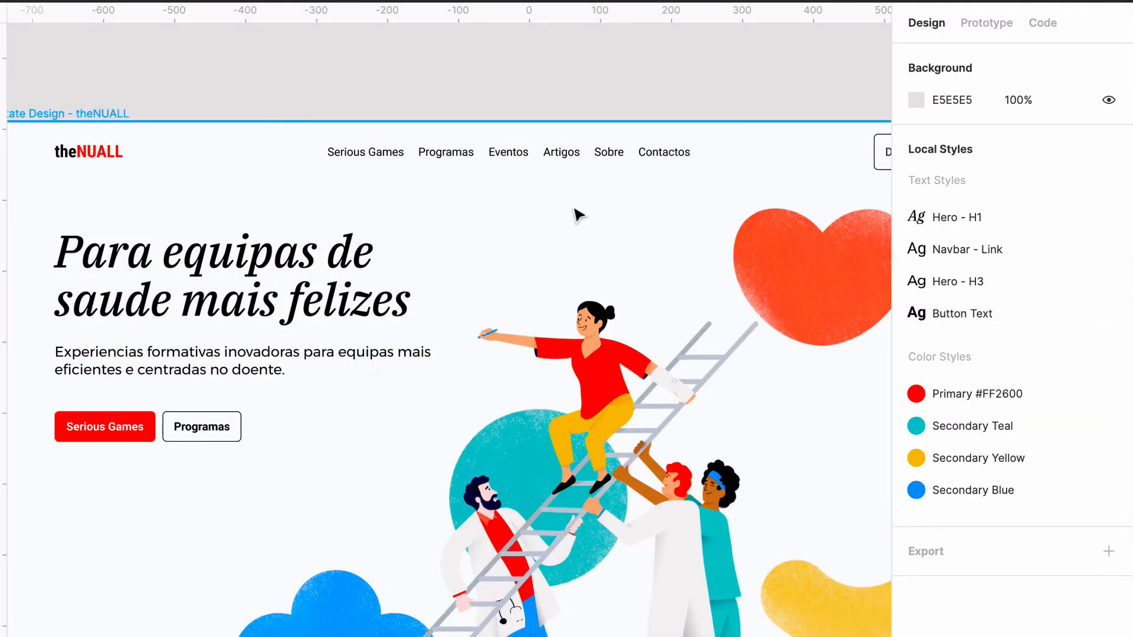